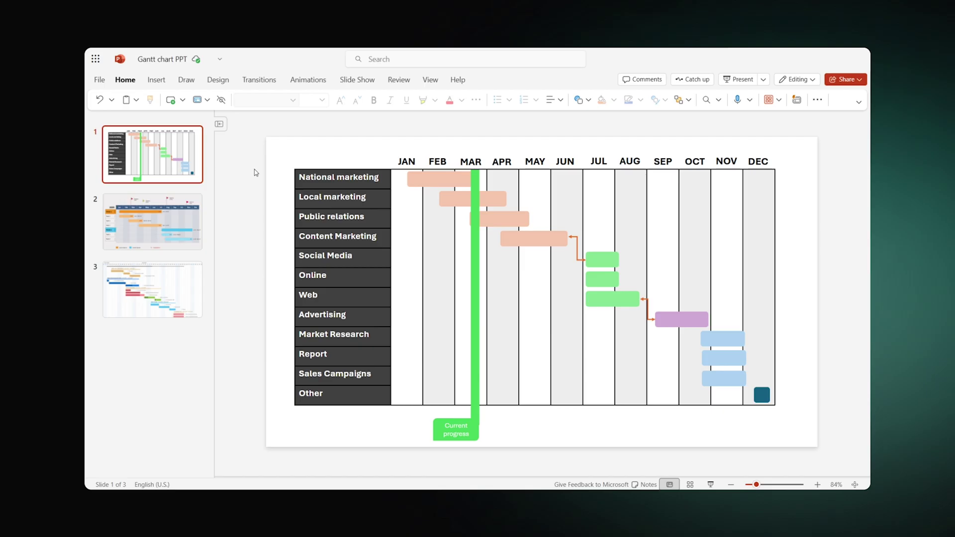
- Preview the second and third sample Gantt slides
left_click(182, 200)
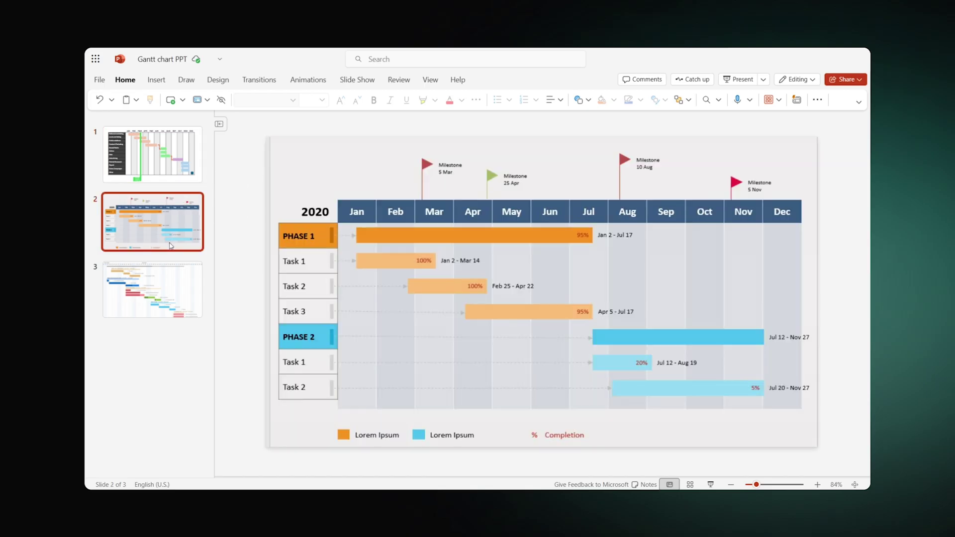
left_click(156, 283)
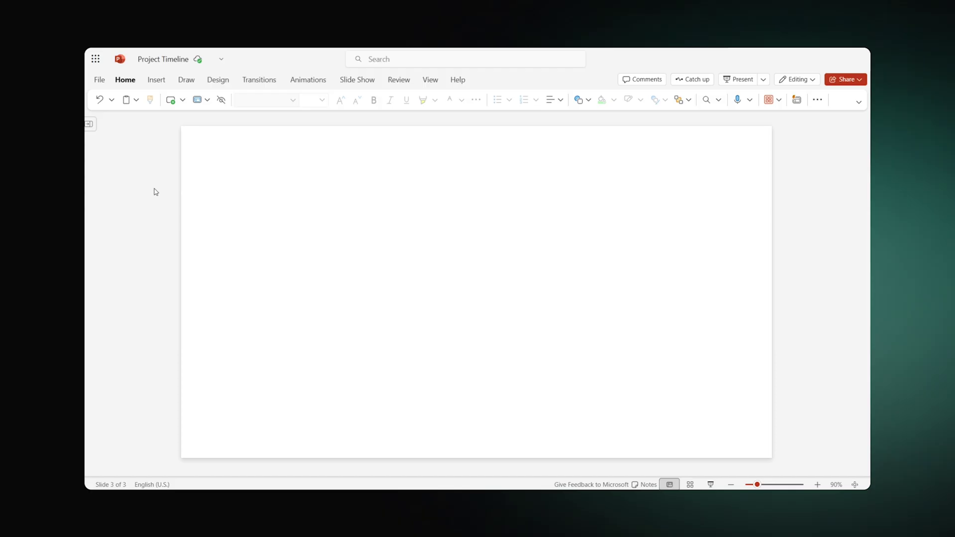
- Insert a 1×10 table and stretch it left, right and down to fill most of the slide
left_click(157, 81)
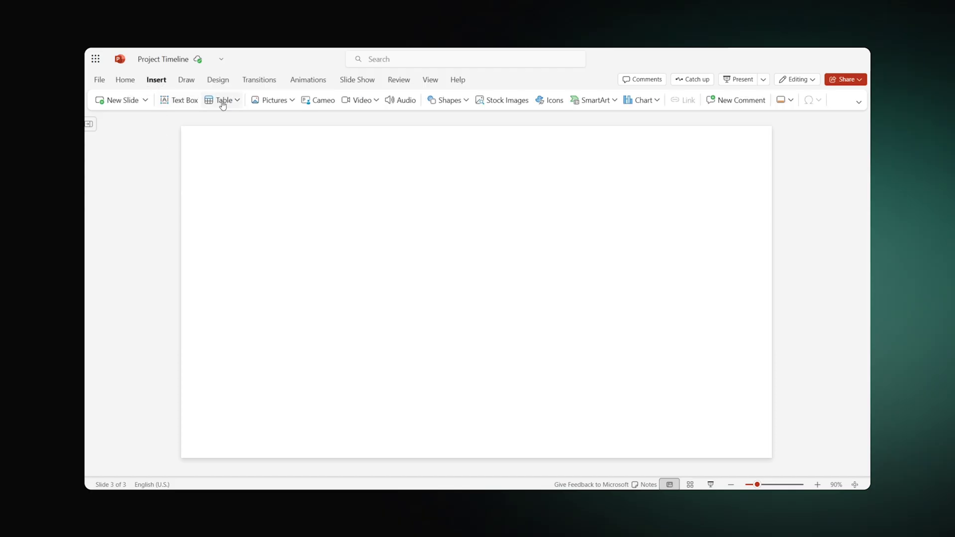
left_click(238, 102)
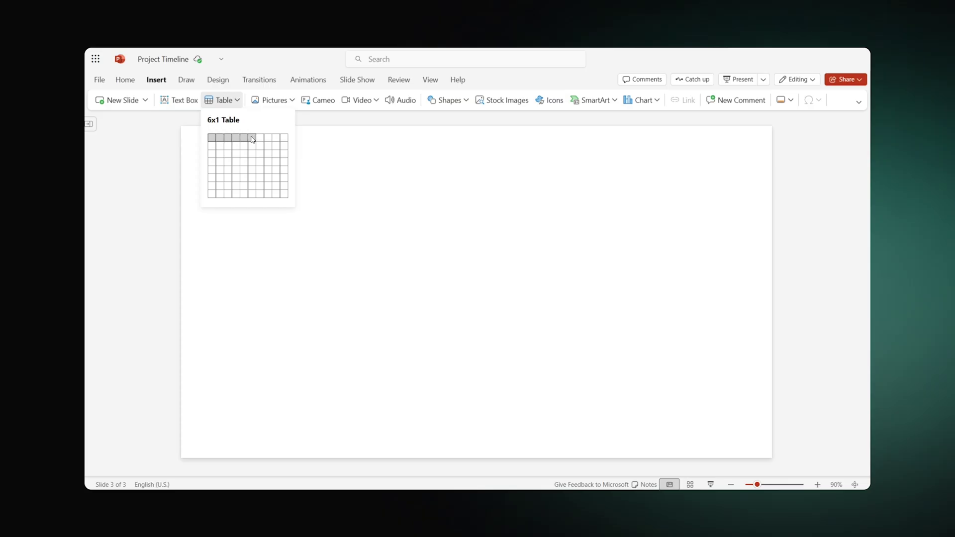
left_click(283, 140)
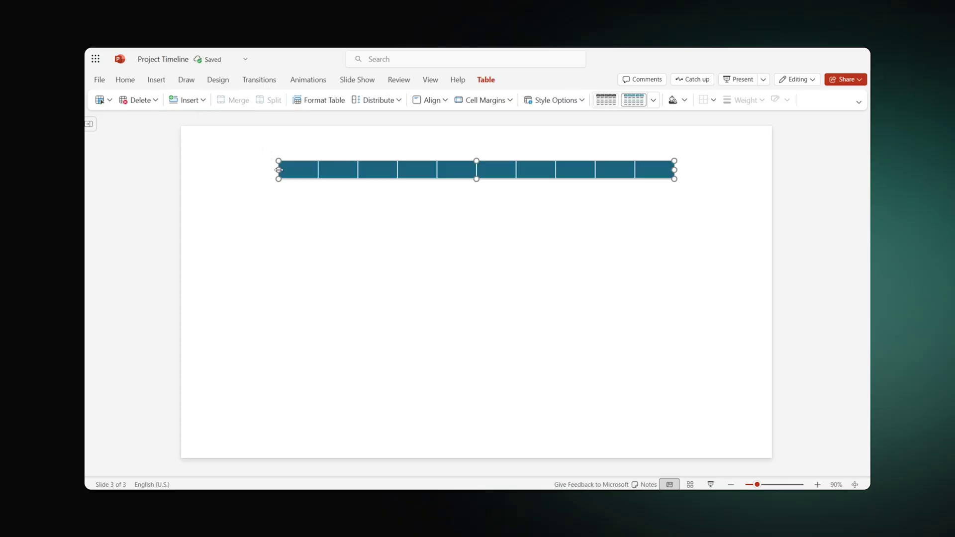
left_click_drag(279, 170, 212, 170)
left_click_drag(675, 166, 727, 170)
left_click_drag(469, 179, 484, 412)
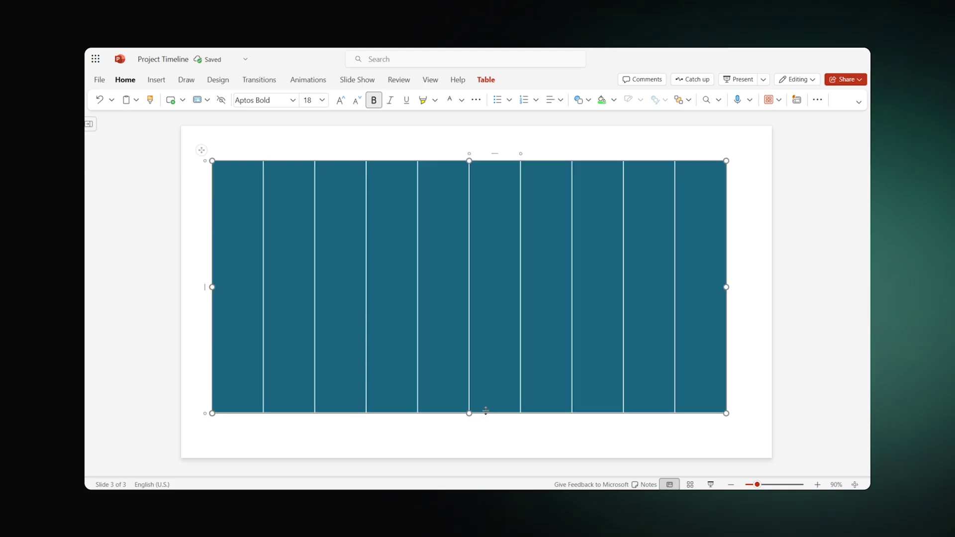
left_click(738, 183)
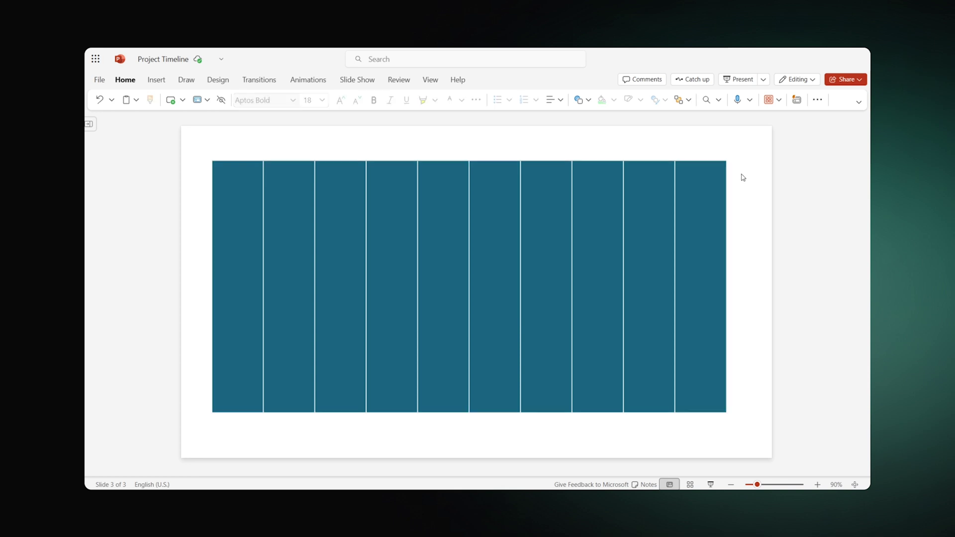
- Add five more columns so the table has 15 columns
left_click(727, 153)
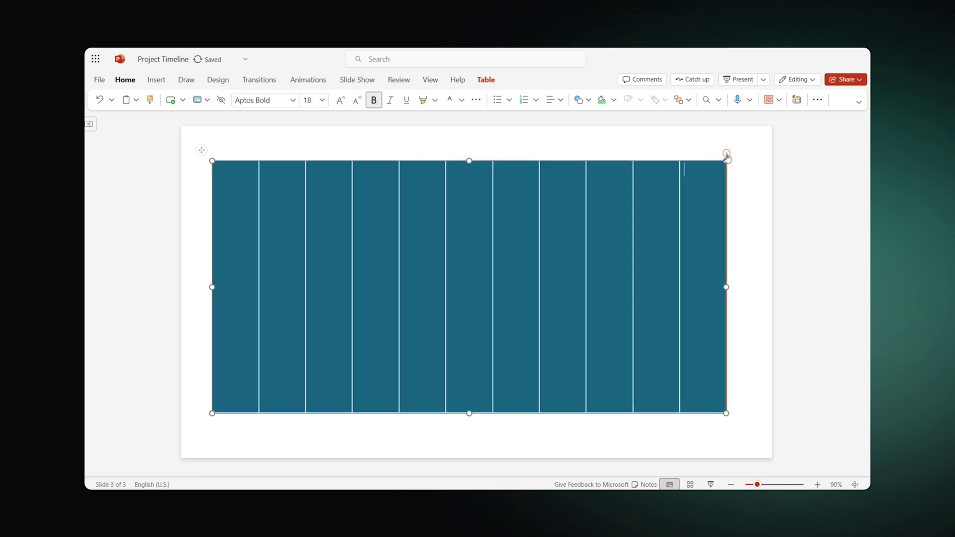
left_click(726, 153)
left_click(726, 154)
left_click(726, 154)
left_click(726, 154)
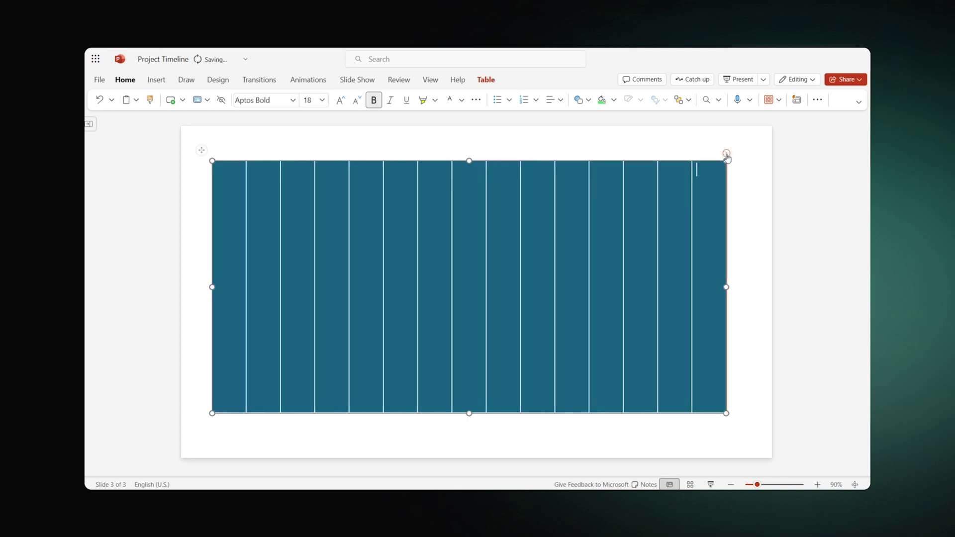
left_click(749, 160)
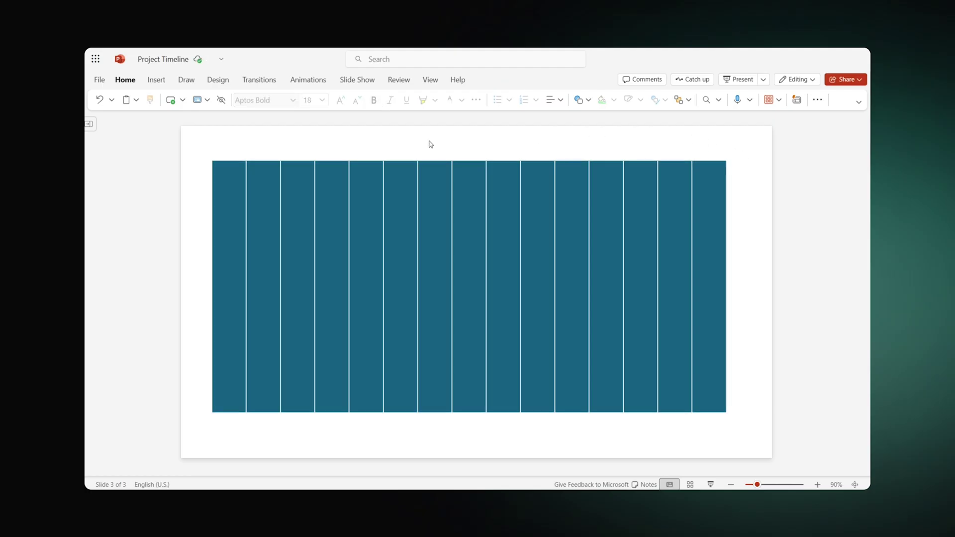
- Merge the table's first three columns into one wide column
left_click_drag(235, 162, 298, 162)
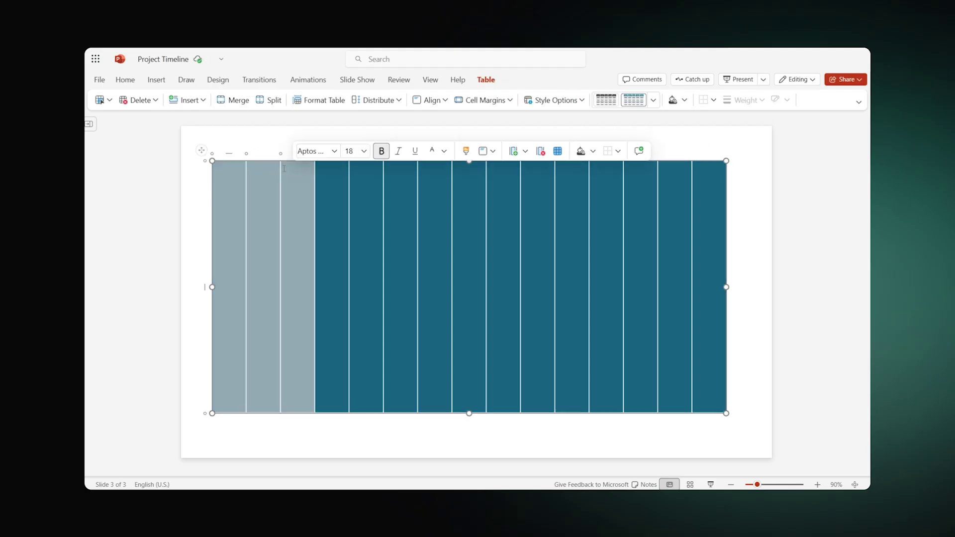
left_click(238, 100)
left_click(261, 135)
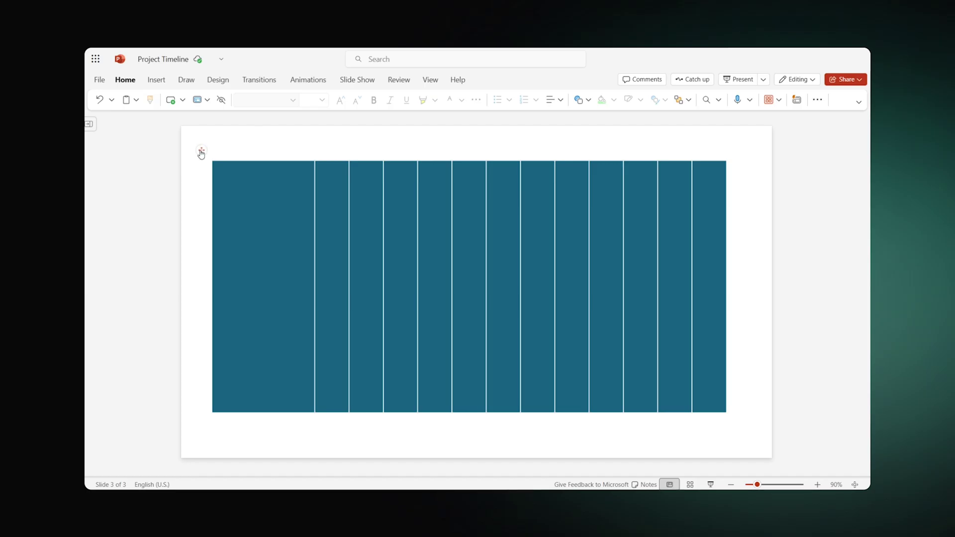
- Give every cell of the table black 1½ pt borders
left_click_drag(237, 175, 705, 199)
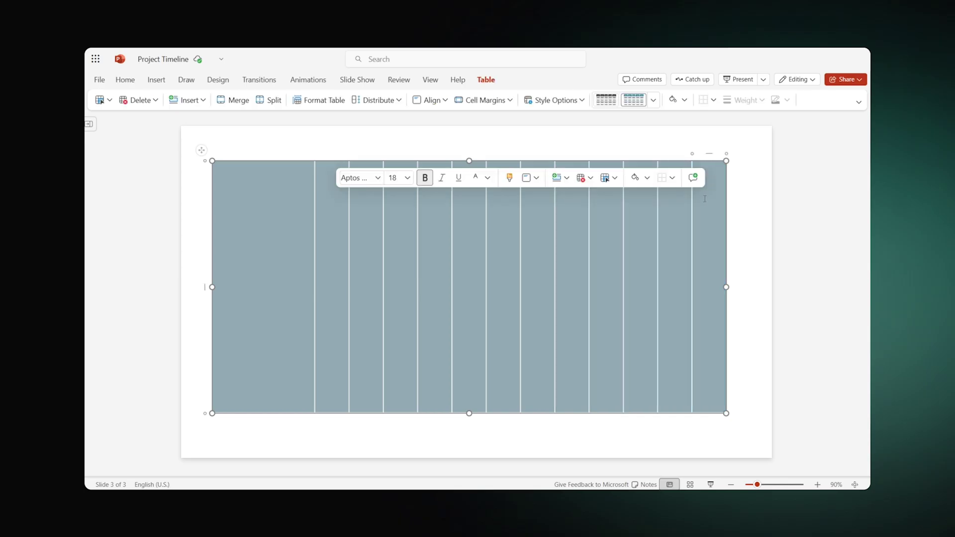
left_click(713, 100)
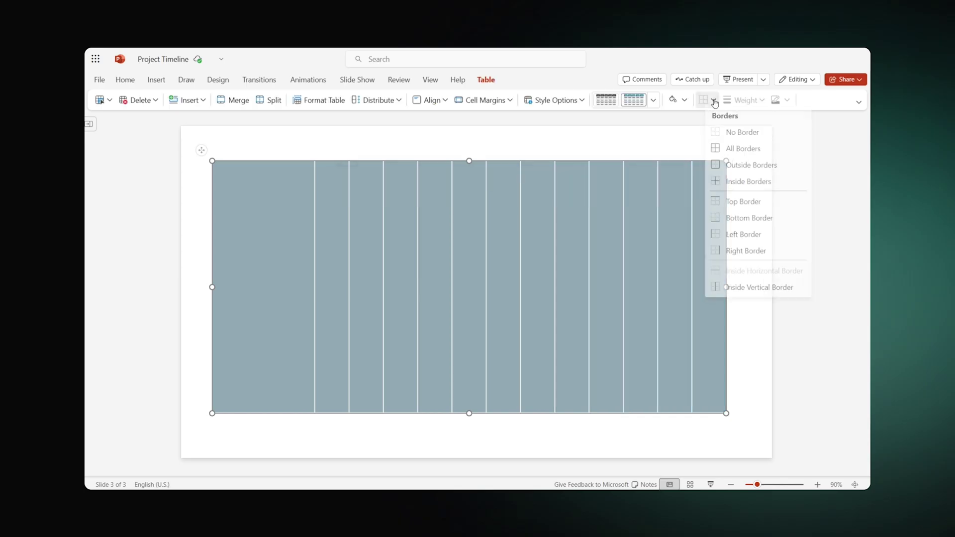
left_click(741, 154)
left_click(760, 102)
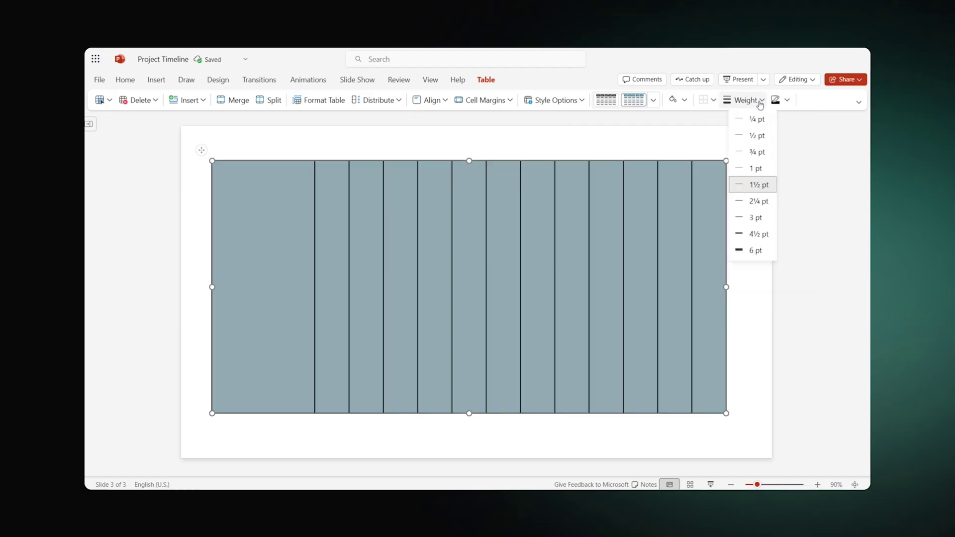
left_click(762, 185)
left_click(788, 101)
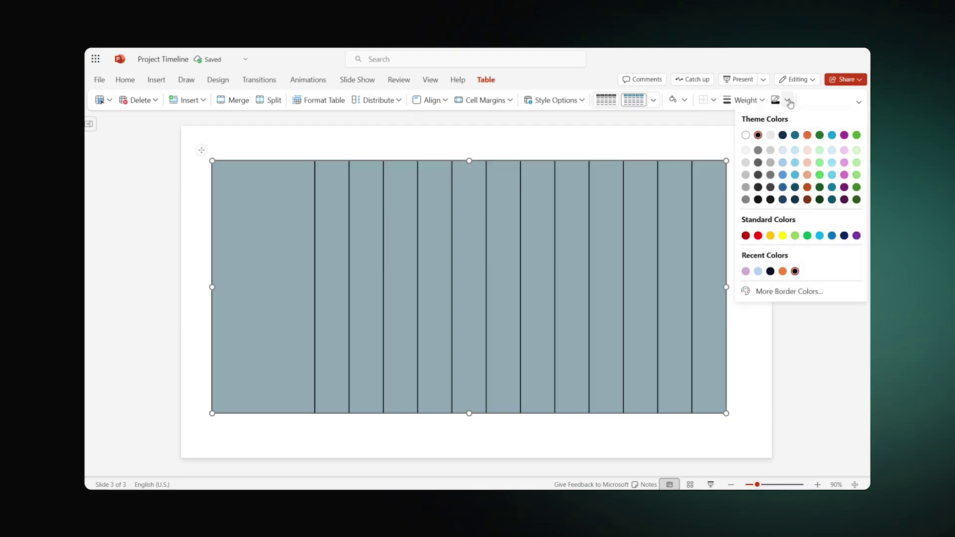
left_click(758, 135)
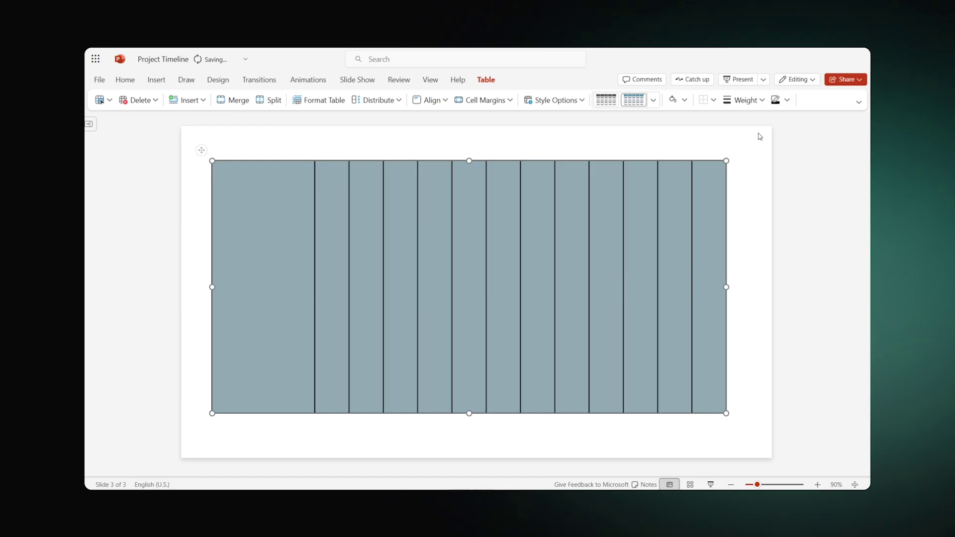
- Set the table cell shading to No Fill
left_click(684, 100)
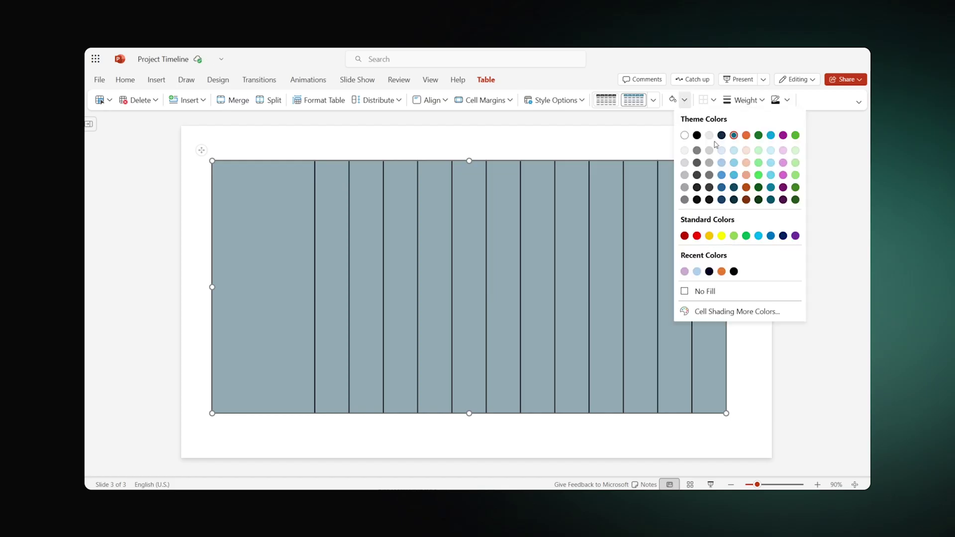
left_click(695, 291)
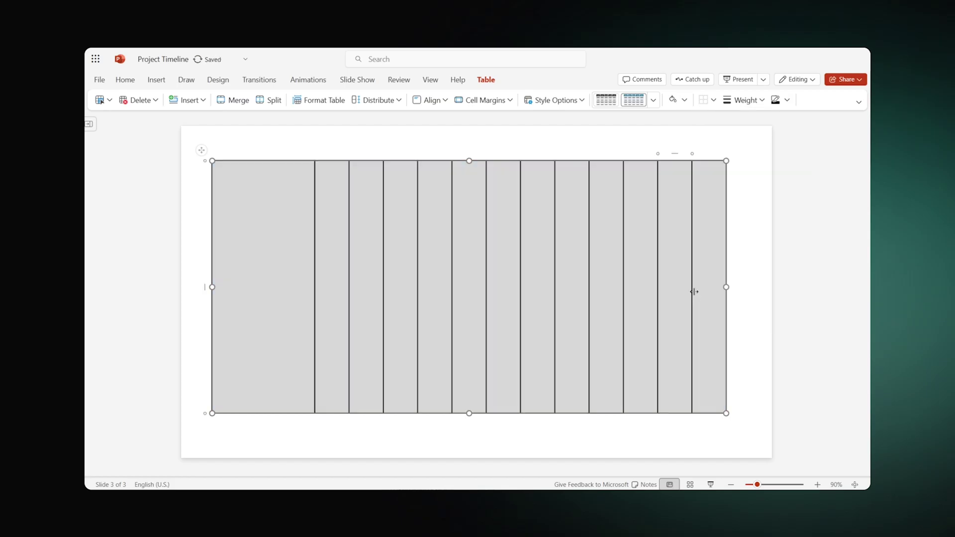
left_click(805, 178)
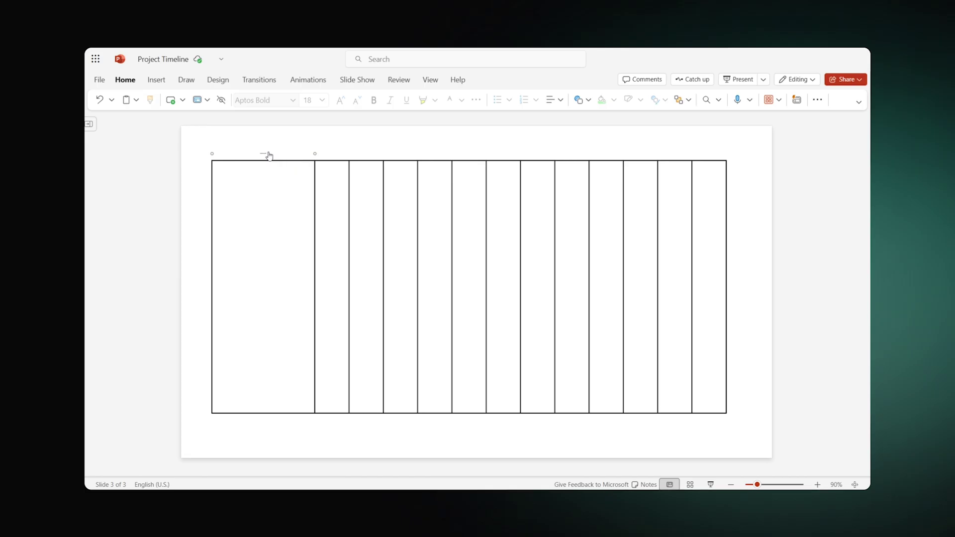
- Split the wide first column into 1 column and 12 rows
left_click(268, 155)
left_click(274, 100)
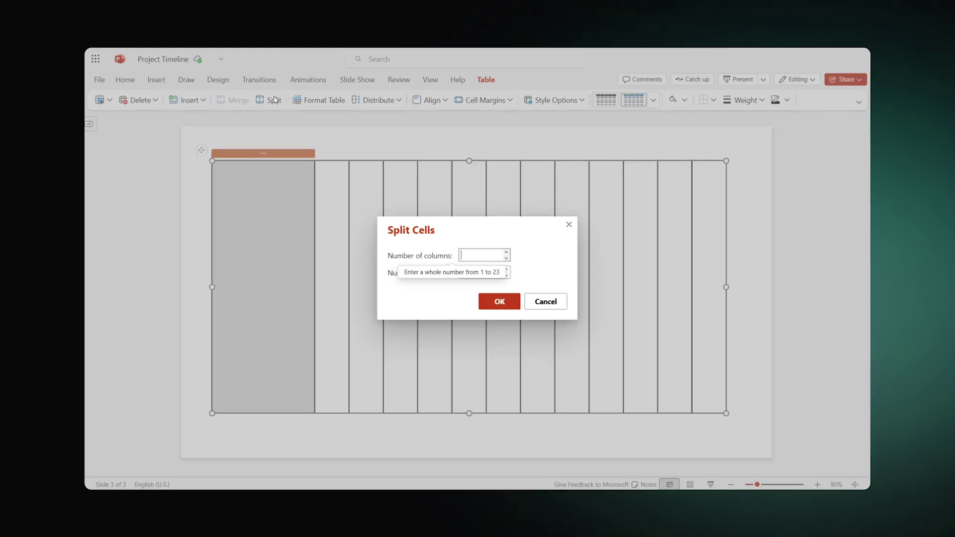
left_click(490, 261)
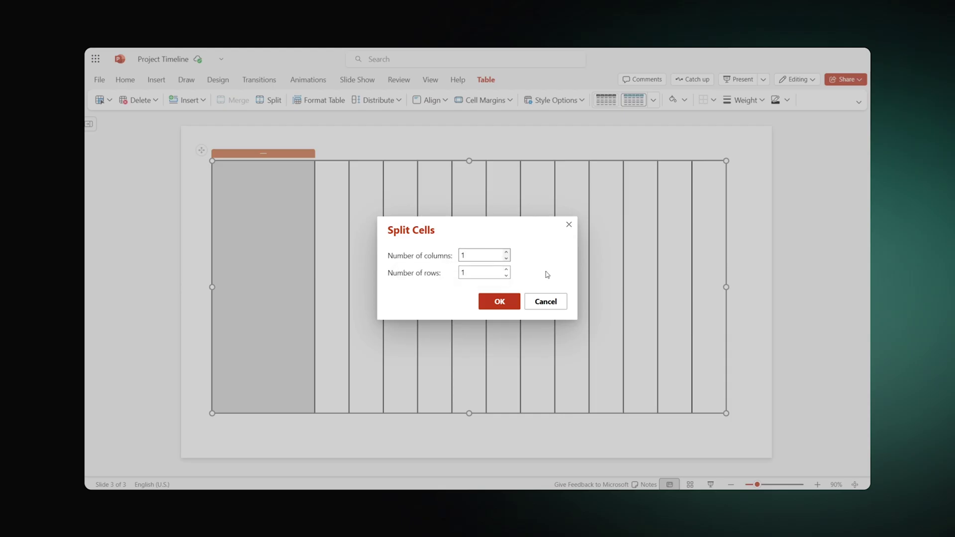
double_click(473, 273)
type("1")
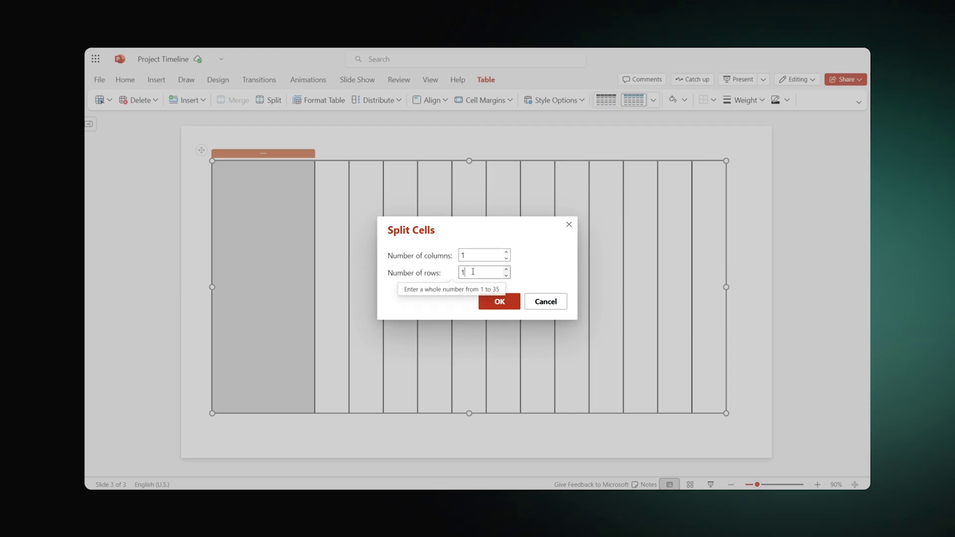
left_click(499, 302)
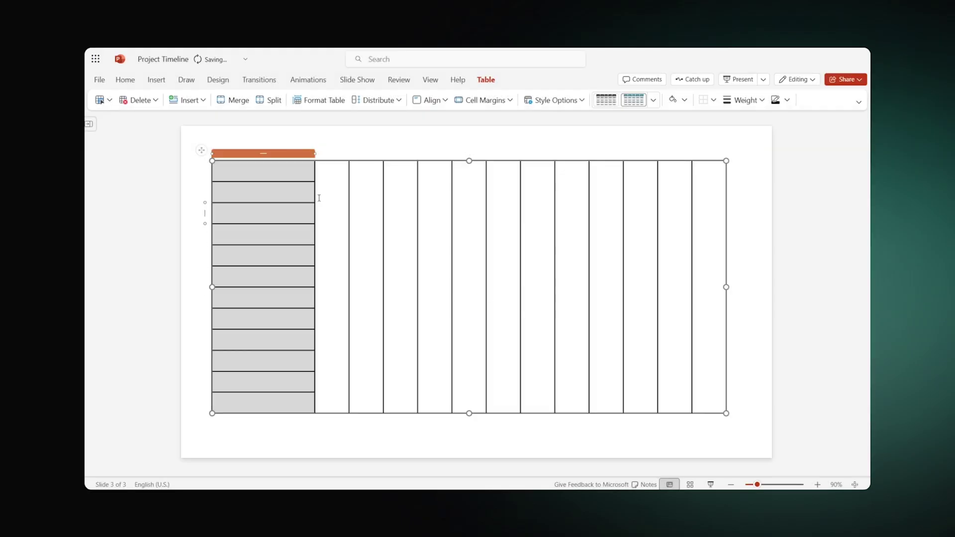
left_click(357, 145)
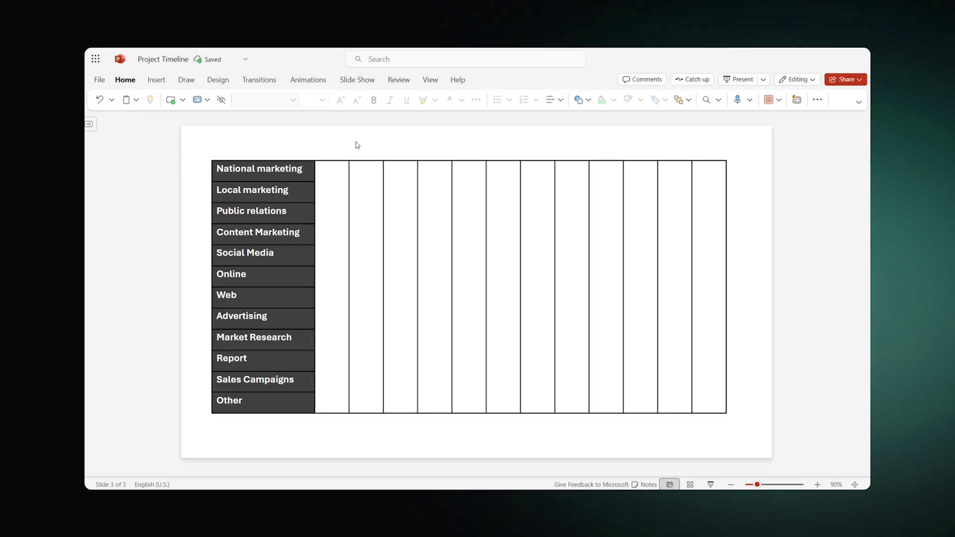
- Add a bold JAN text box above the first month column
left_click(156, 79)
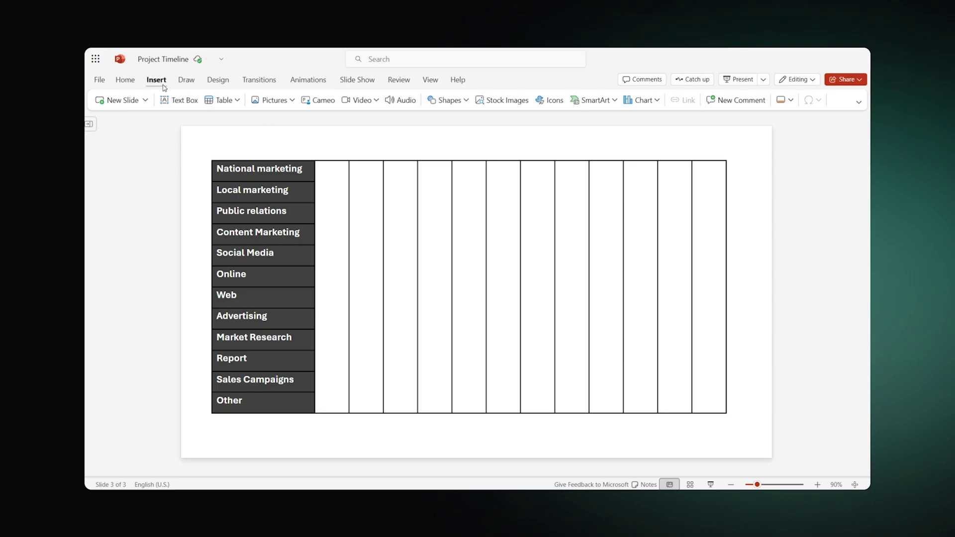
left_click(320, 141)
type("JAN")
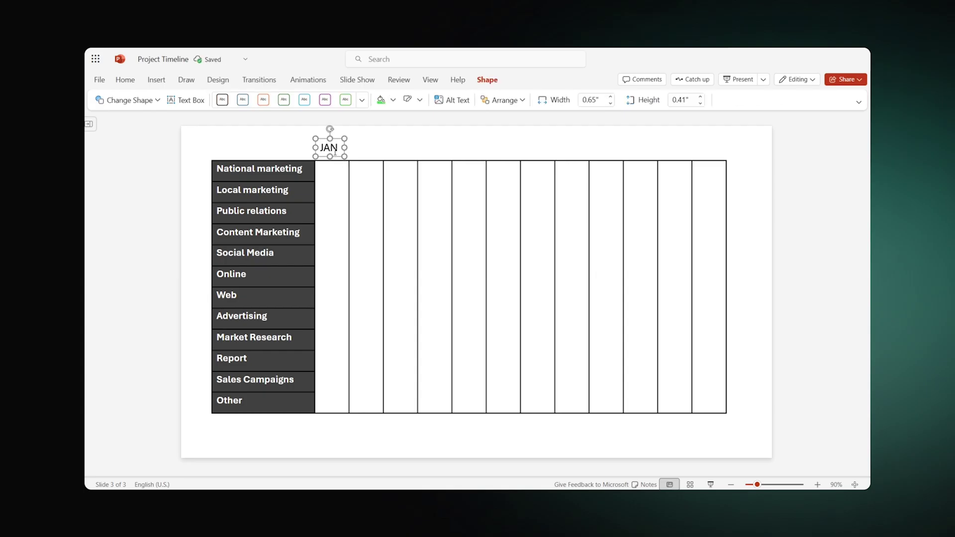
key("ctrl+a")
left_click(365, 150)
left_click(348, 148)
left_click_drag(348, 149, 351, 152)
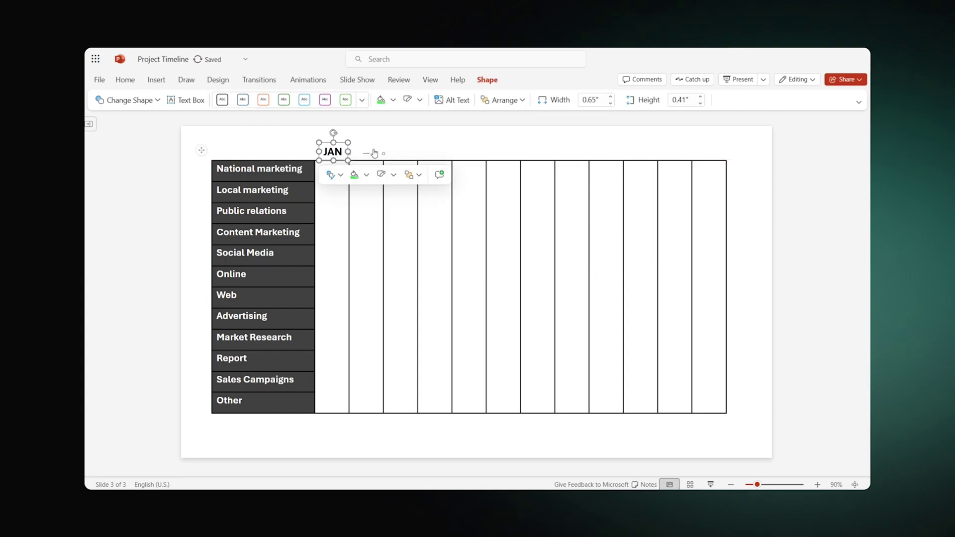
left_click(351, 151)
- Duplicate the JAN label with Ctrl+D and place copies above the other month columns
left_click(332, 143)
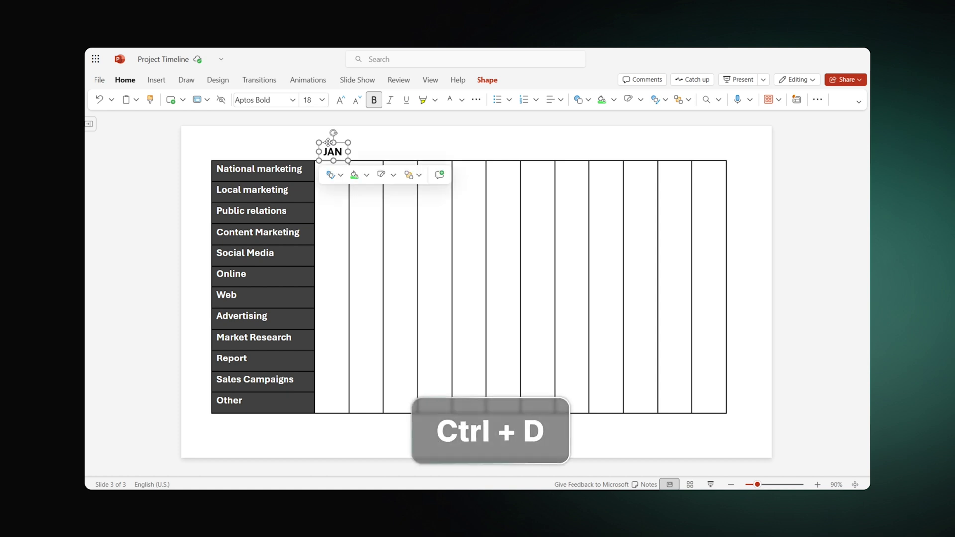
key("ctrl+d")
left_click_drag(347, 149, 374, 143)
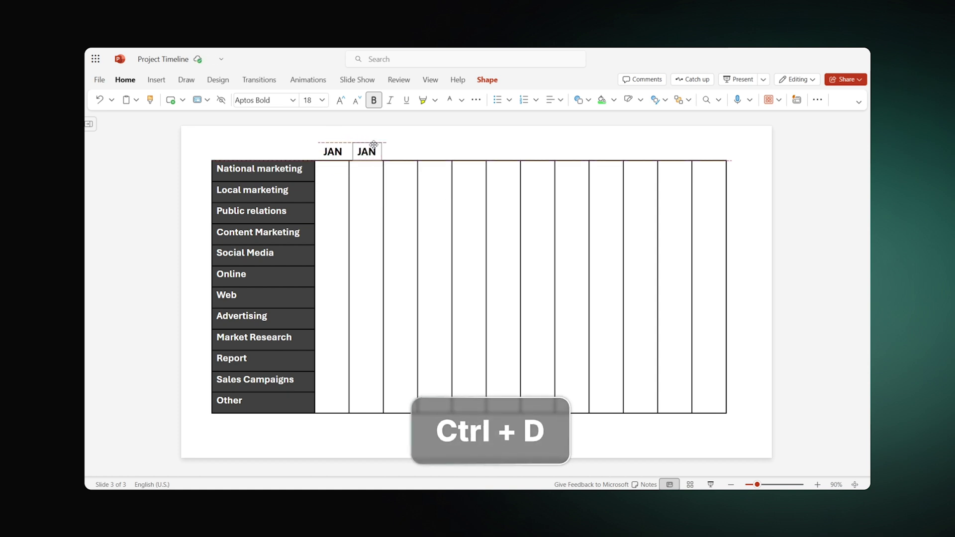
key("ctrl+d")
key("ctrl+d")
key("ctrl+d")
key("ctrl+d")
left_click_drag(474, 153, 467, 146)
key("ctrl+d")
key("ctrl+d")
key("ctrl+d")
key("ctrl+d")
key("ctrl+d")
key("ctrl+d")
key("ctrl+d")
key("Escape")
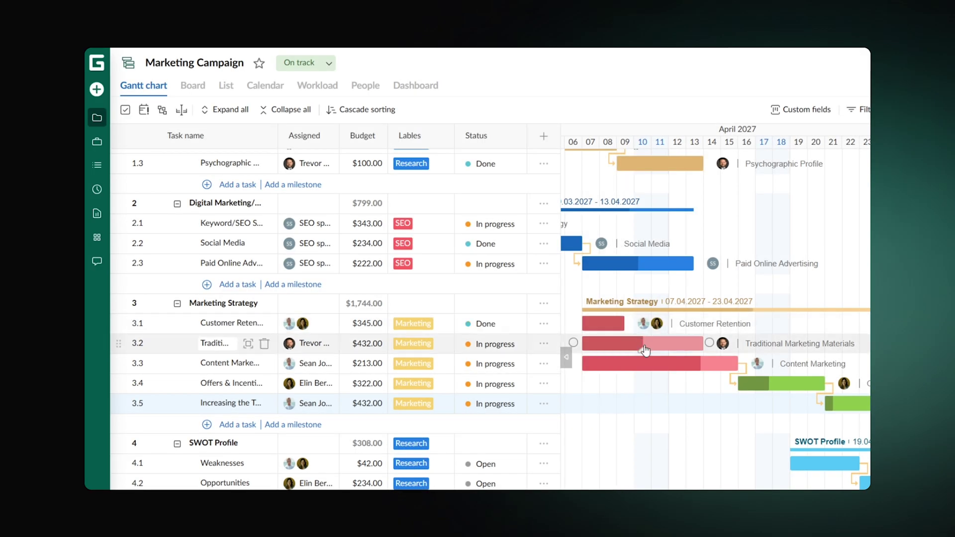
- Drag the Traditional Marketing Materials progress to 100% so its status becomes Done
left_click_drag(643, 348, 803, 366)
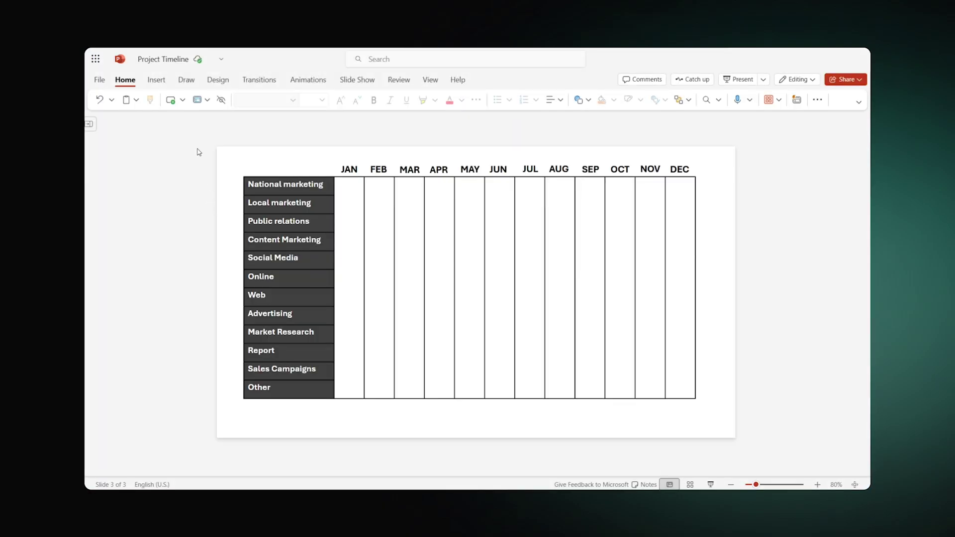
- Draw an outline-free rounded rectangle bar across JAN–MAR in the National marketing row
left_click(168, 82)
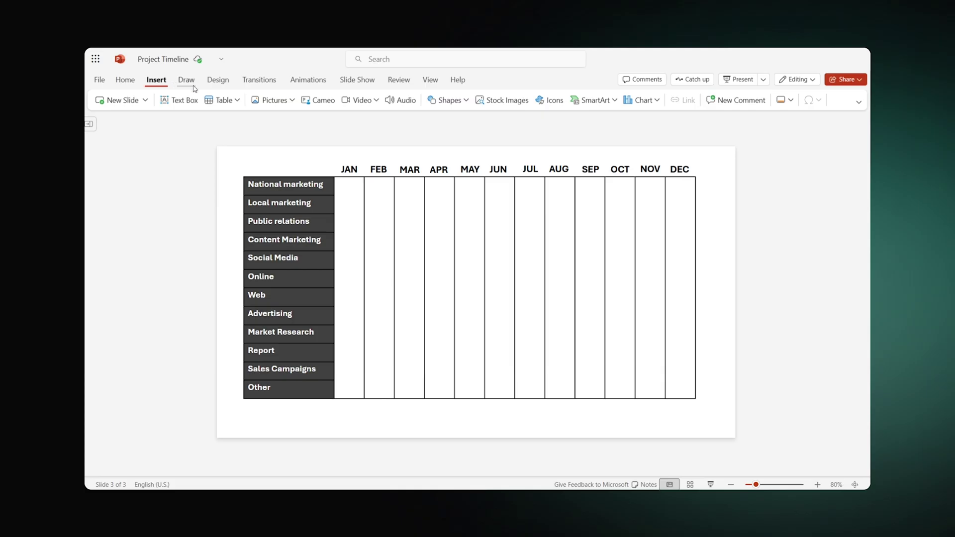
left_click(465, 102)
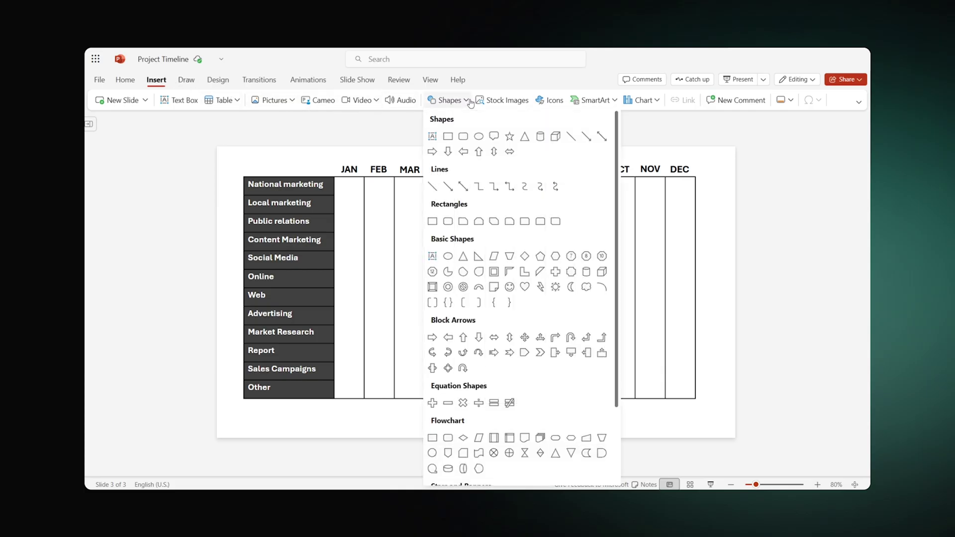
left_click(447, 221)
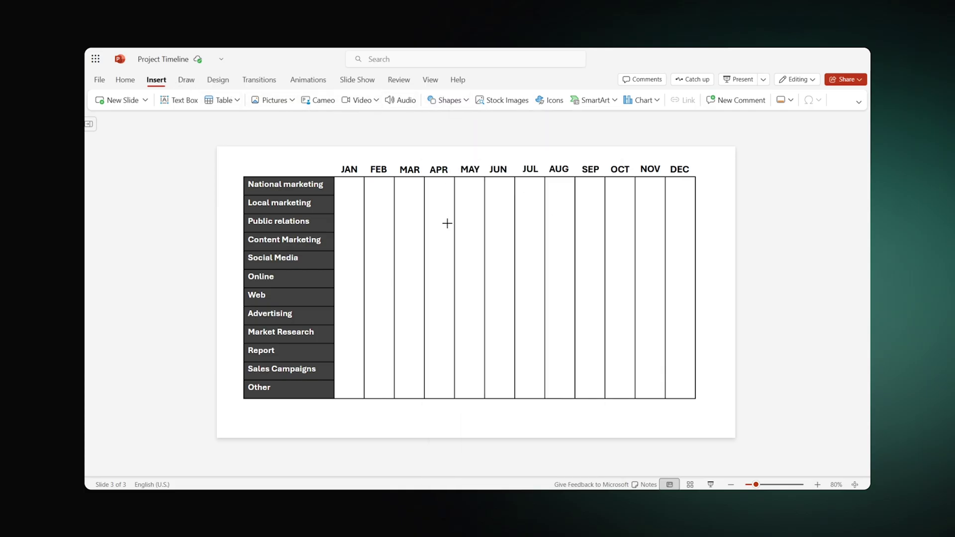
left_click_drag(351, 179, 418, 195)
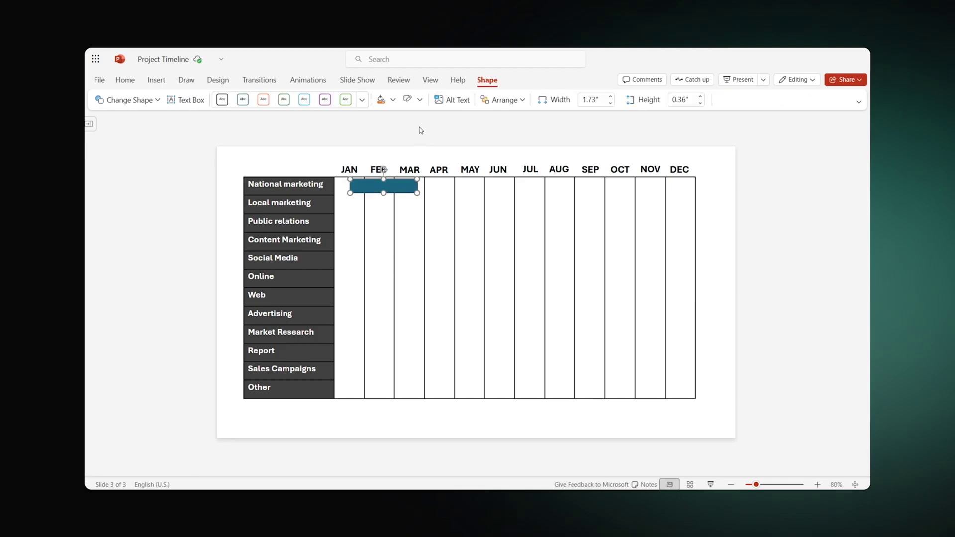
left_click(420, 100)
left_click(450, 287)
left_click(471, 141)
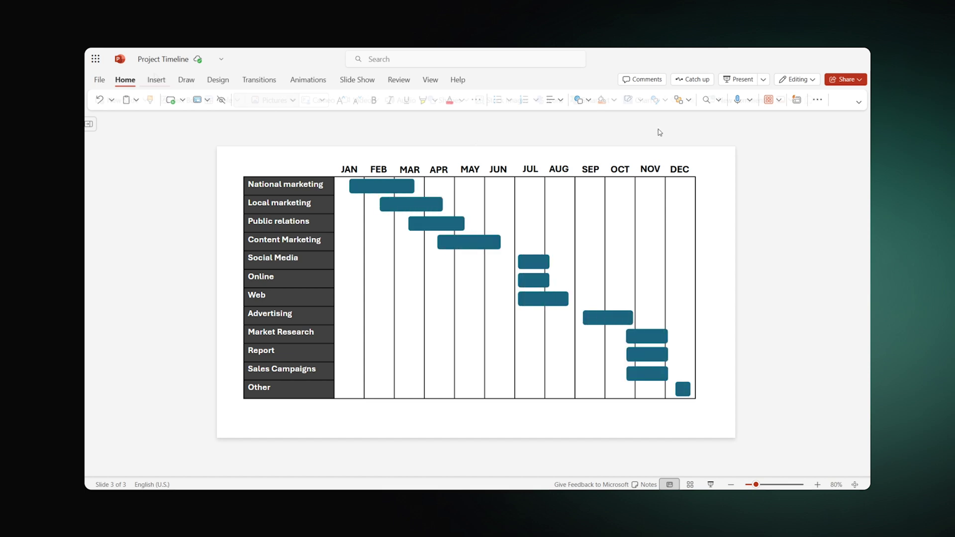
- Pick the elbow connector from the Insert shapes list
left_click(156, 79)
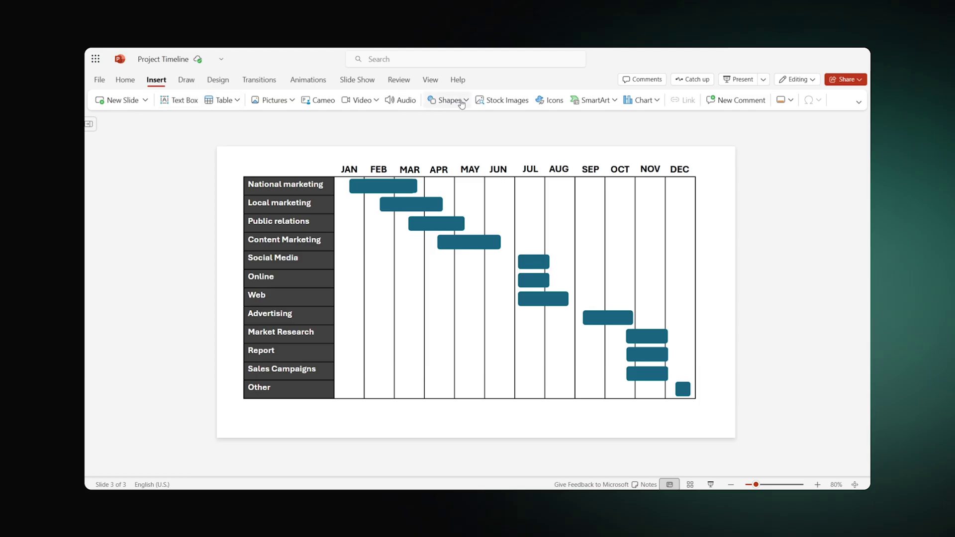
left_click(446, 100)
left_click(509, 186)
- Connect the Content Marketing bar to Social Media with an orange-styled elbow connector
left_click_drag(501, 239, 518, 262)
left_click(362, 100)
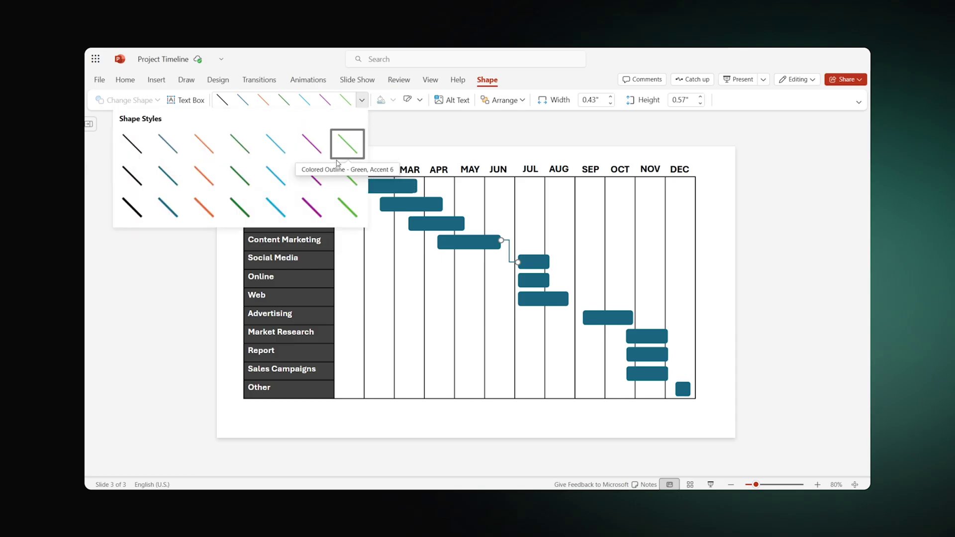
left_click(208, 207)
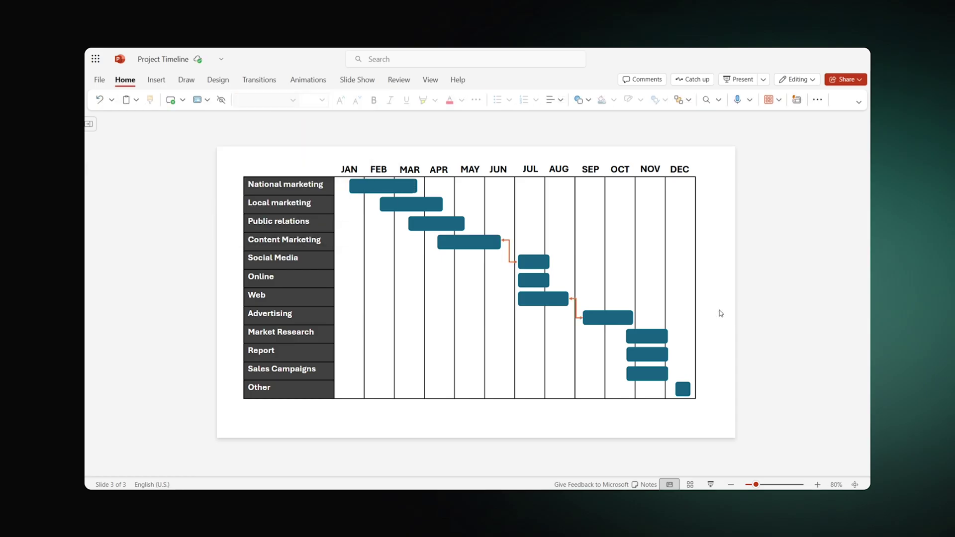
right_click(385, 322)
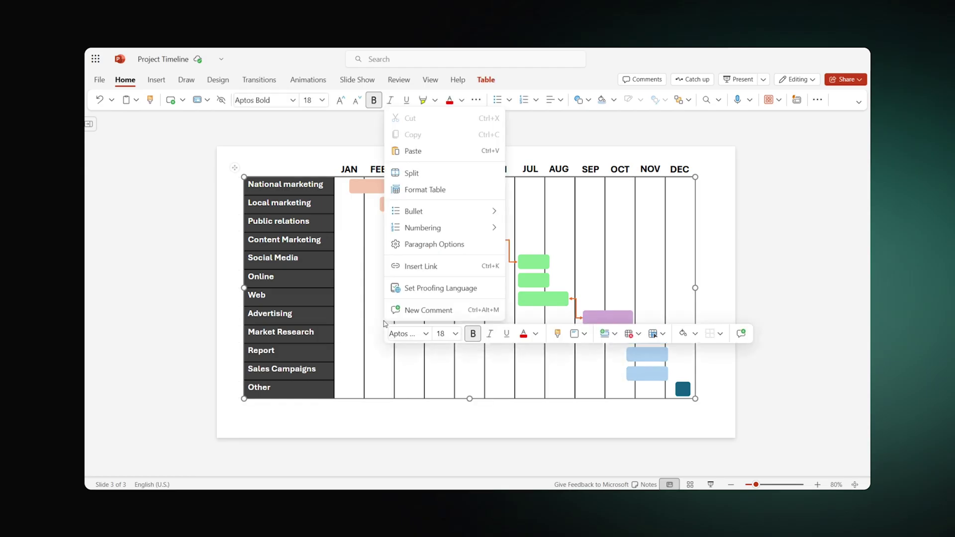
- Shade the selected month columns with a custom grey at Alpha 7
left_click(695, 334)
left_click(709, 315)
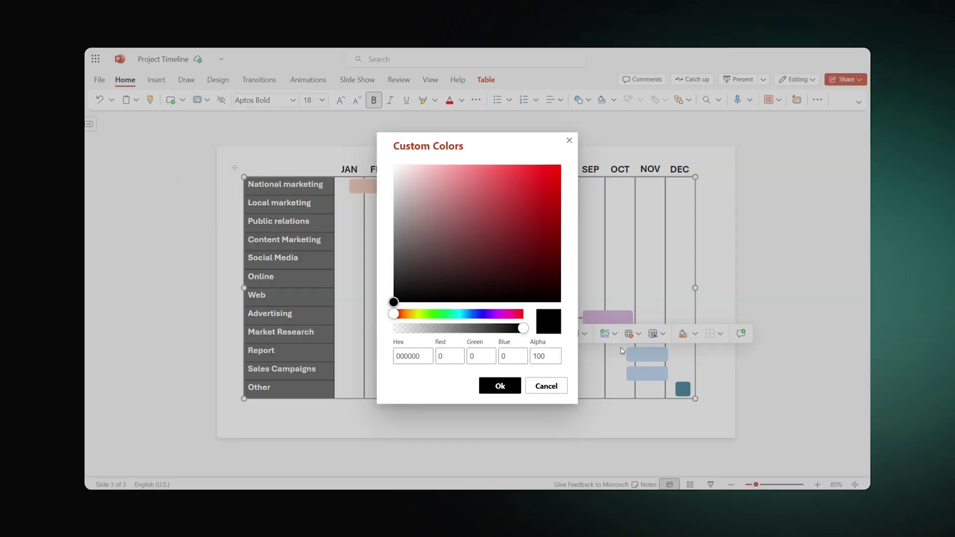
double_click(543, 356)
type("7")
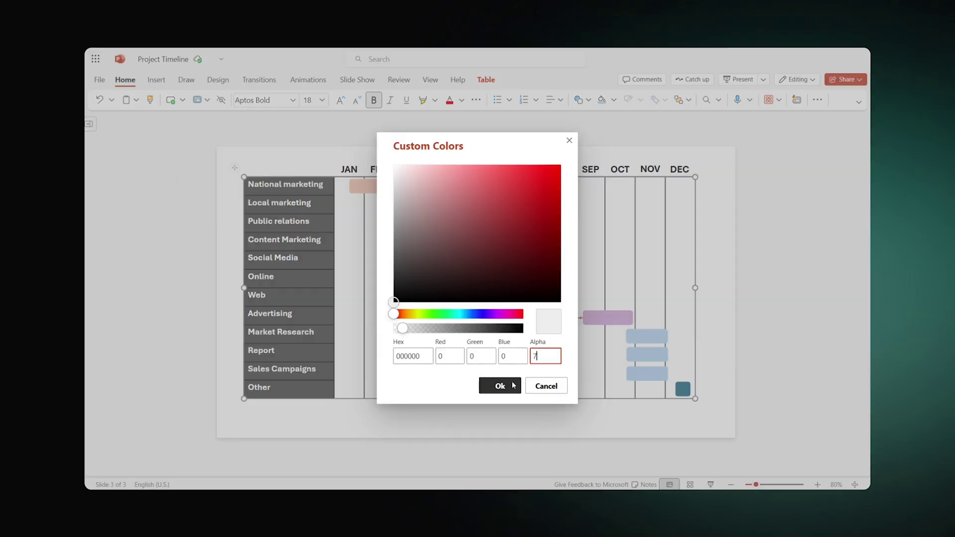
left_click(500, 386)
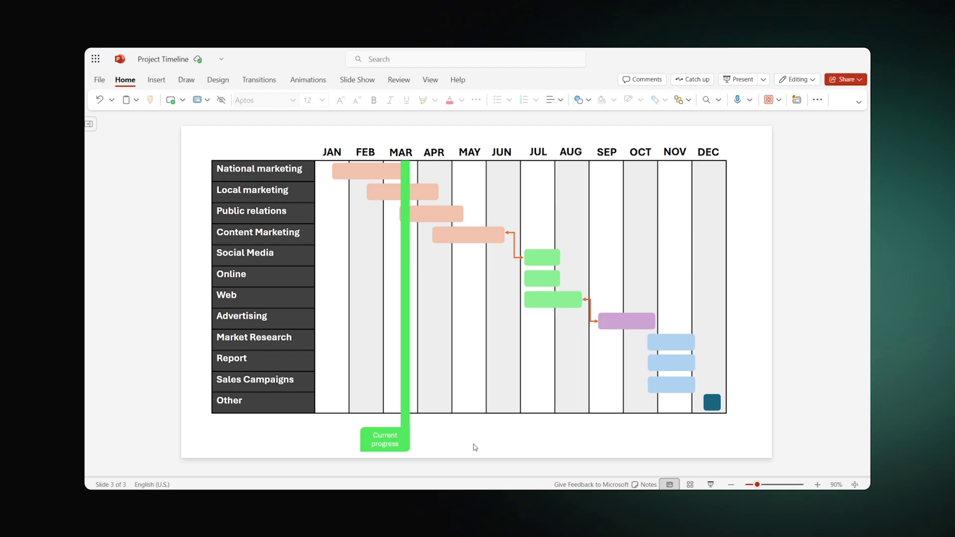
- Group the Current progress label with the green line and slide the marker over to JUL
left_click(401, 444, "shift")
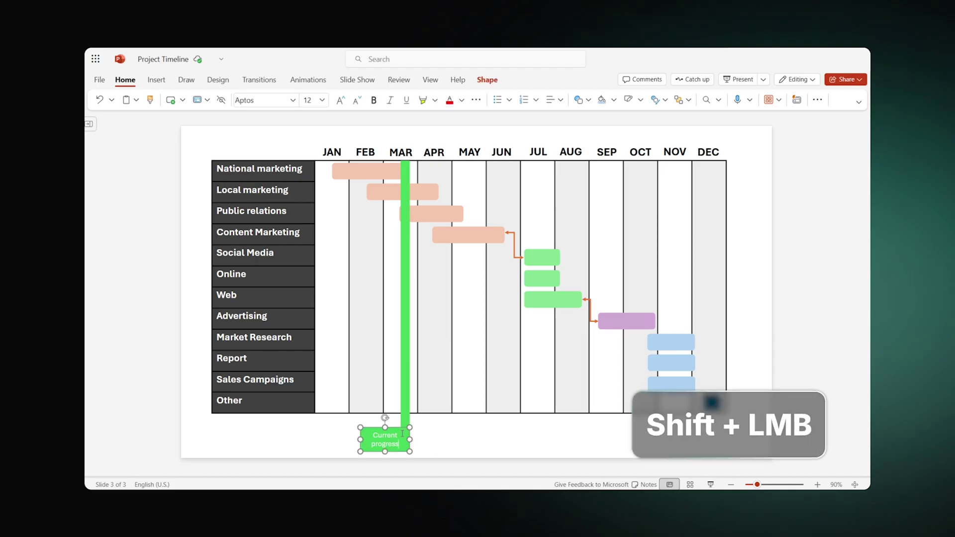
left_click(401, 389, "shift")
key("ctrl+g")
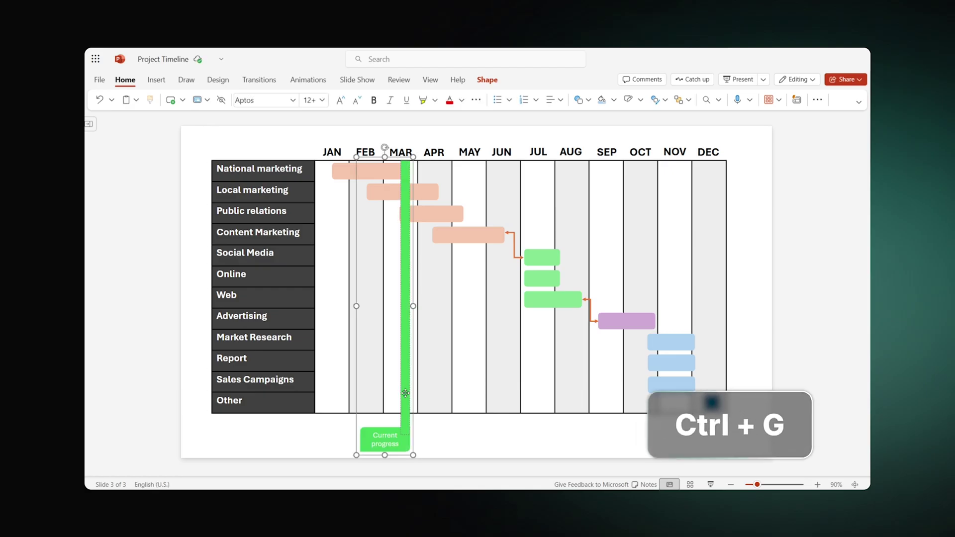
left_click_drag(406, 396, 541, 396)
left_click(590, 433)
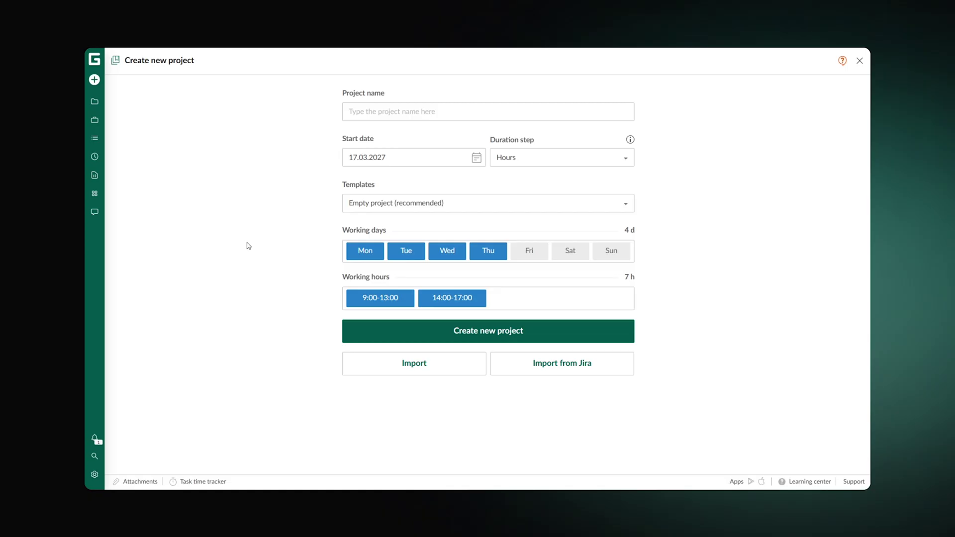
- Create the Marketing Campaign project starting 31 March 2027, with Friday added as a working day
left_click(349, 110)
type("Marketi")
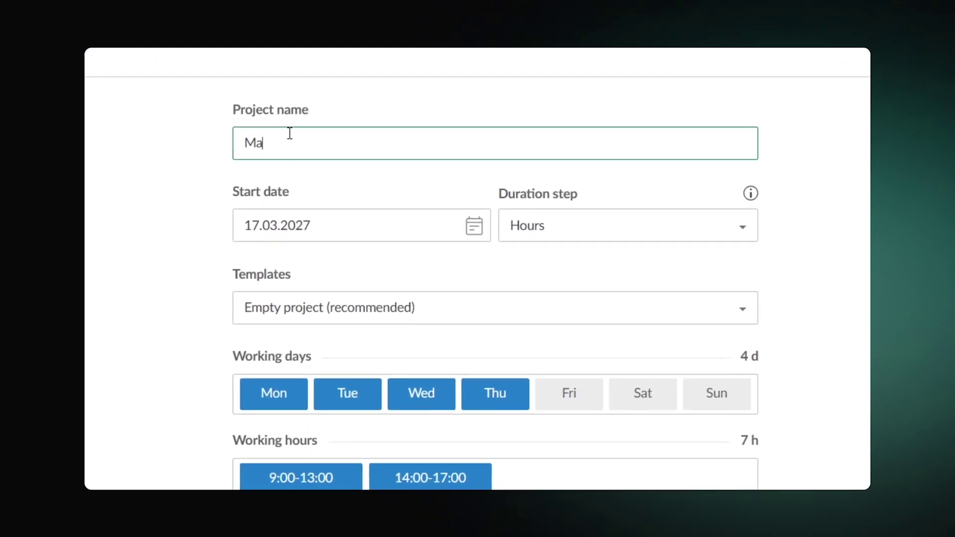
type("ng Campaign")
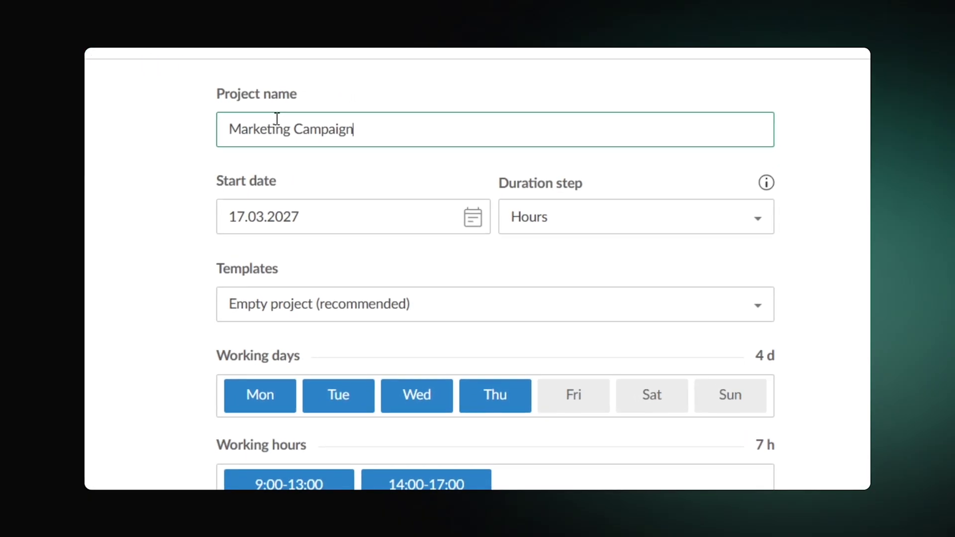
left_click(473, 204)
left_click(320, 409)
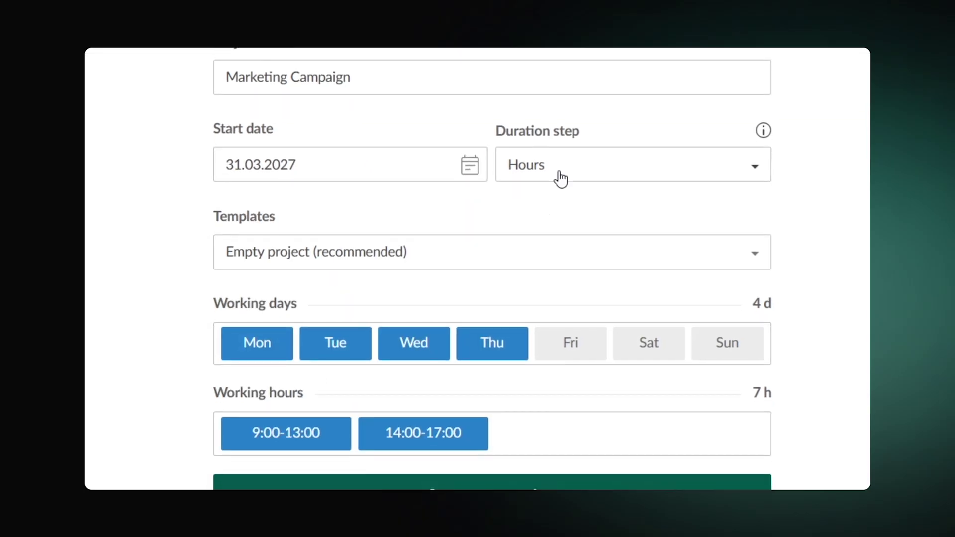
left_click(563, 321)
left_click(453, 398)
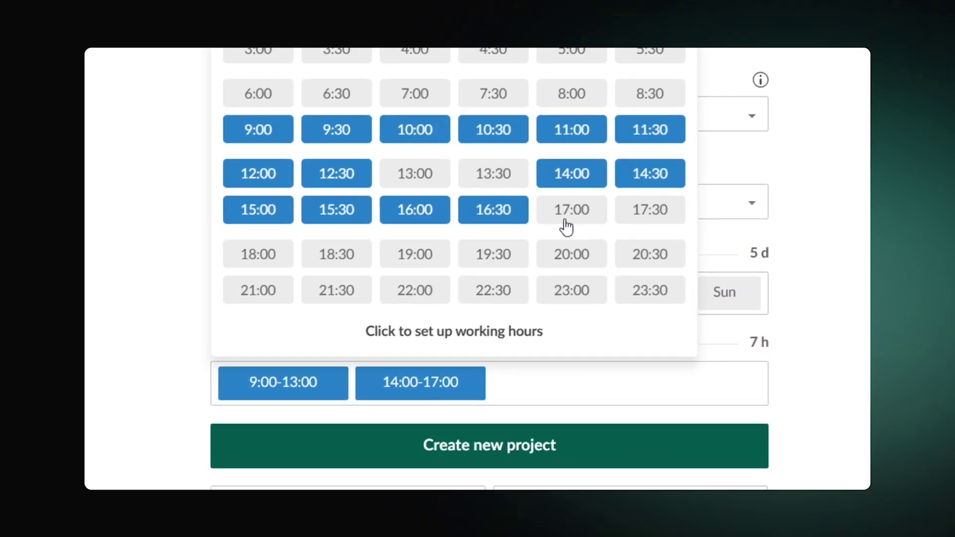
left_click(849, 241)
left_click(489, 445)
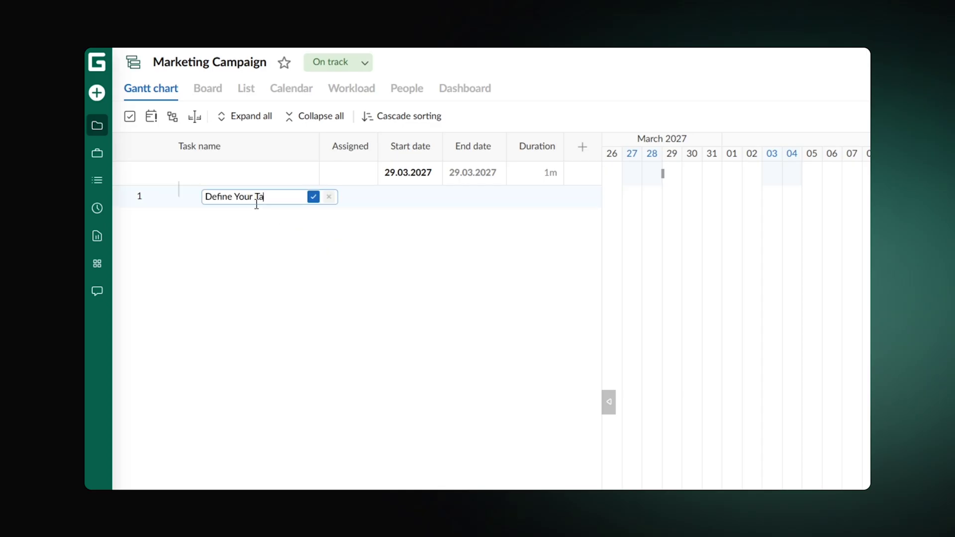
- Add the task Define Your Target Market starting 31.03.2027 and extend its bar to 16.04.2027
key("Return")
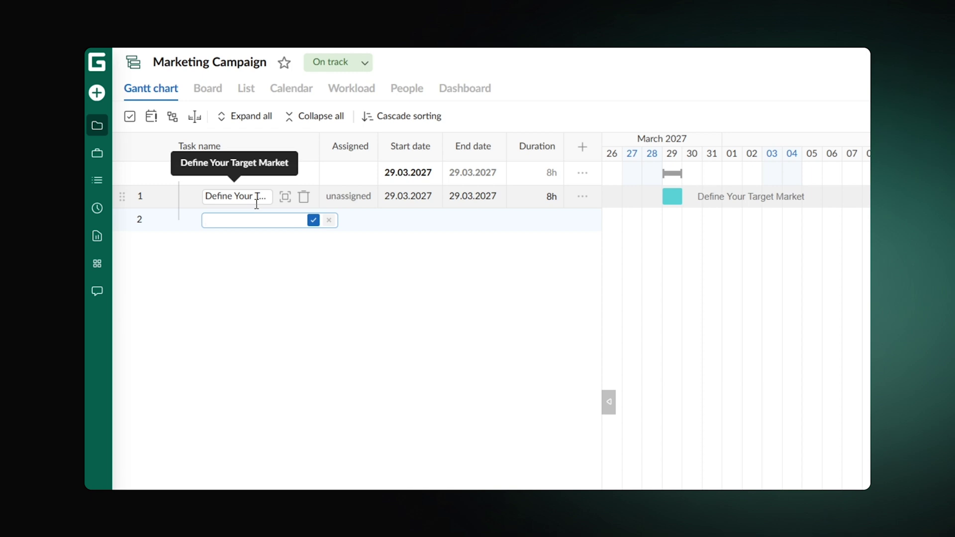
left_click(300, 274)
mouse_move(671, 196)
left_mouse_down()
mouse_move(743, 190)
mouse_move(671, 189)
left_mouse_up()
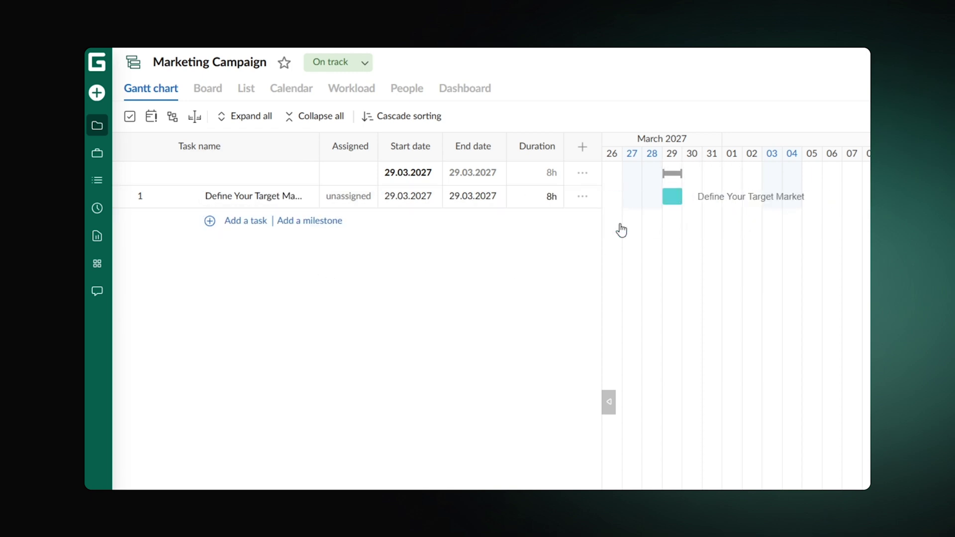
left_click(427, 196)
left_click(451, 358)
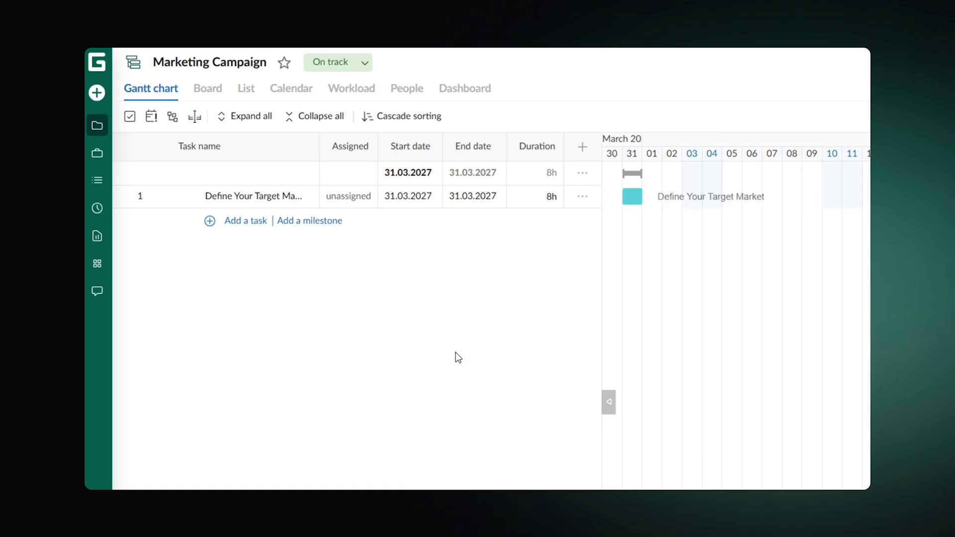
left_click_drag(642, 196, 710, 195)
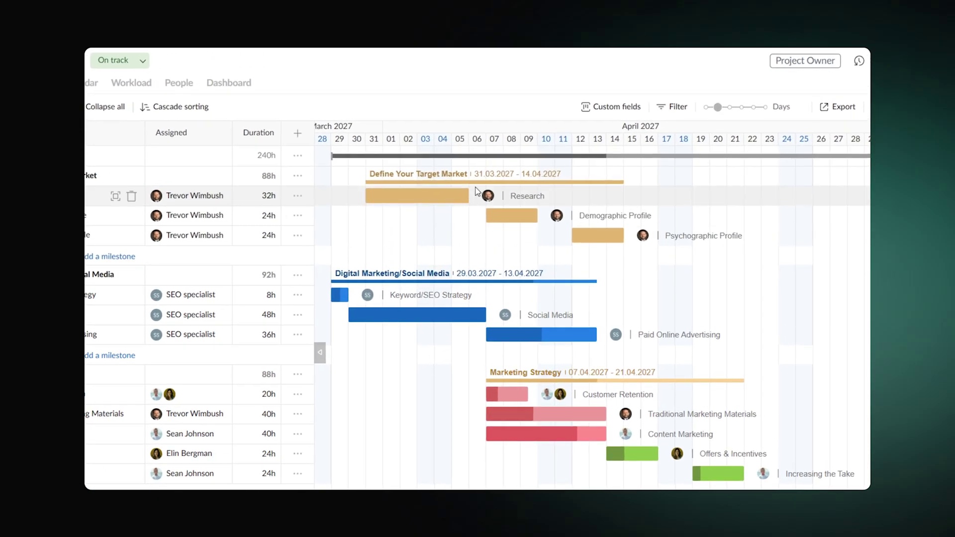
- Link Demographic Profile to follow Research, browse the Show/hide fields list, and open Content plan's resources
left_click_drag(476, 198, 564, 244)
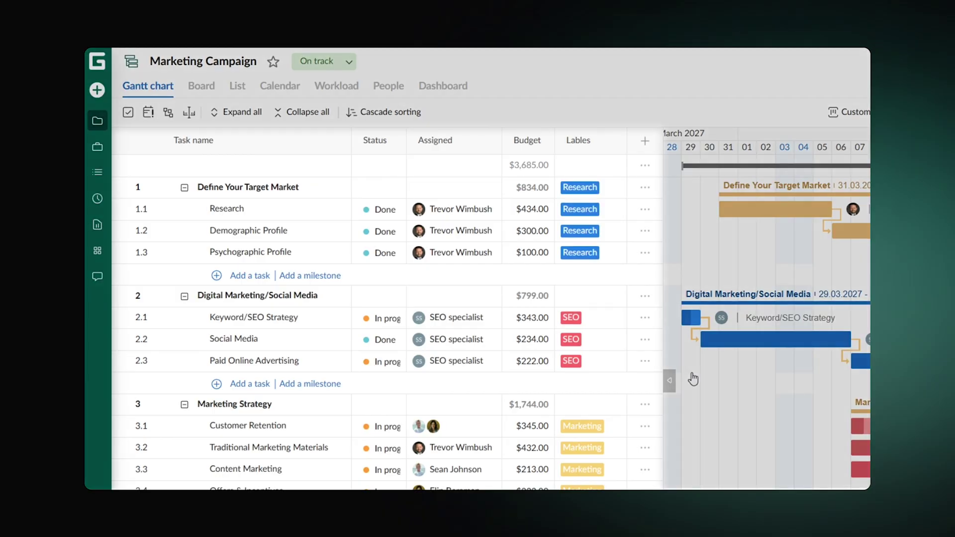
left_click(643, 143)
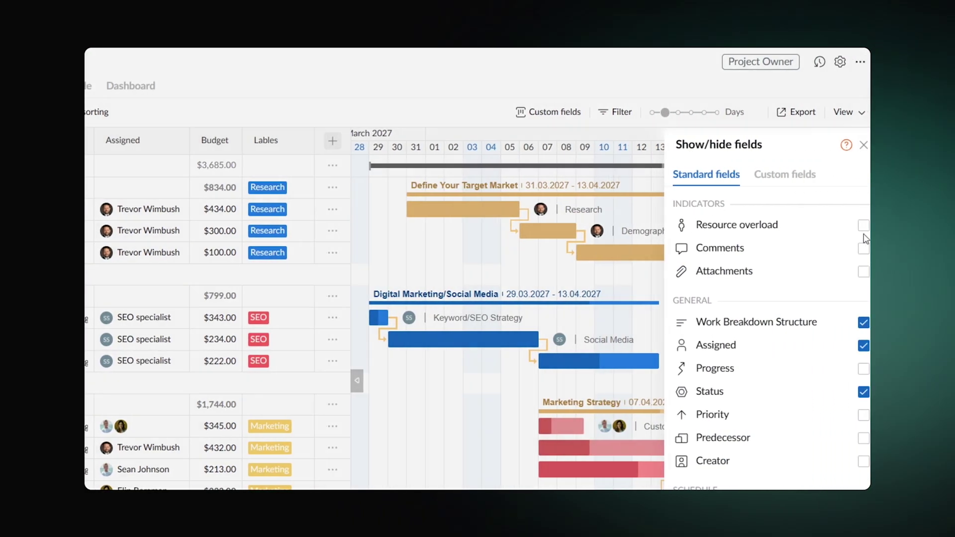
scroll(864, 239, "down", 2)
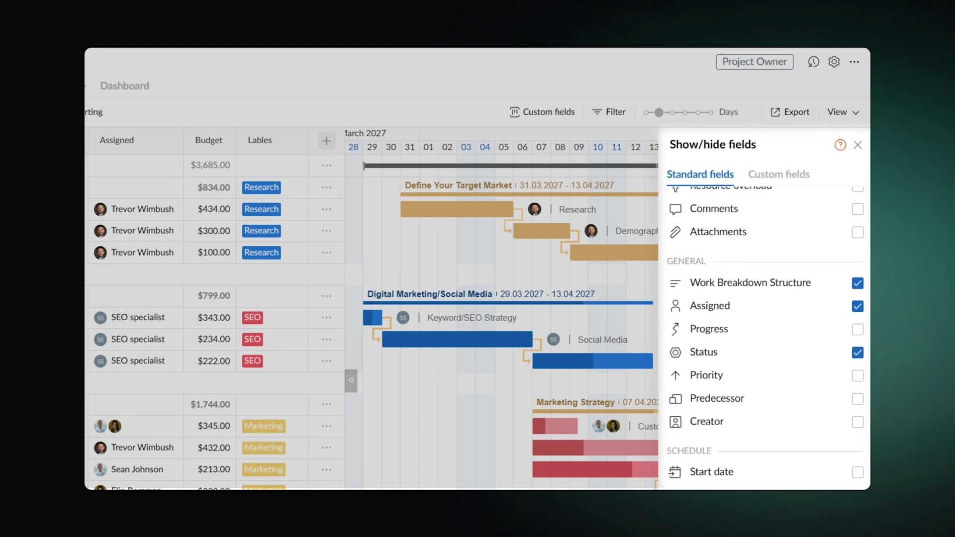
scroll(766, 339, "down", 4)
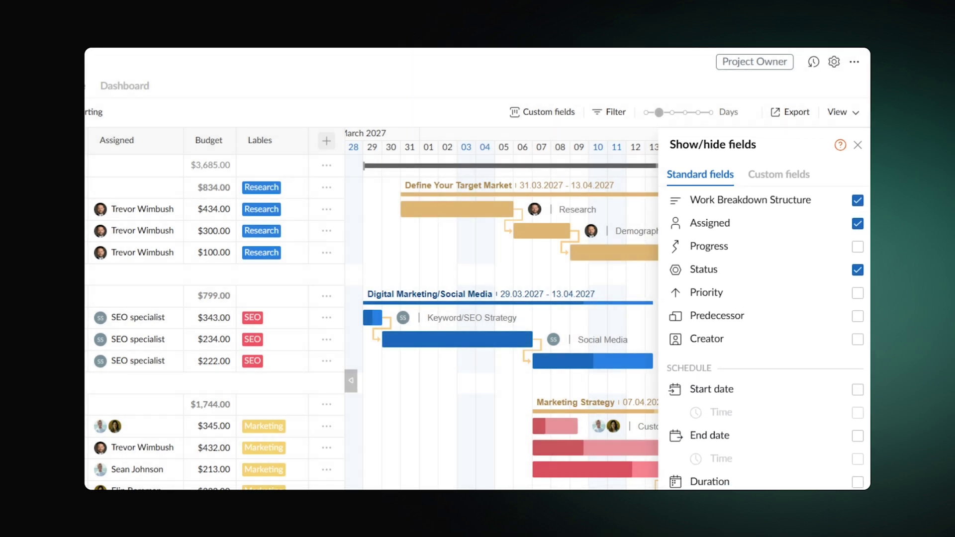
scroll(766, 338, "down", 3)
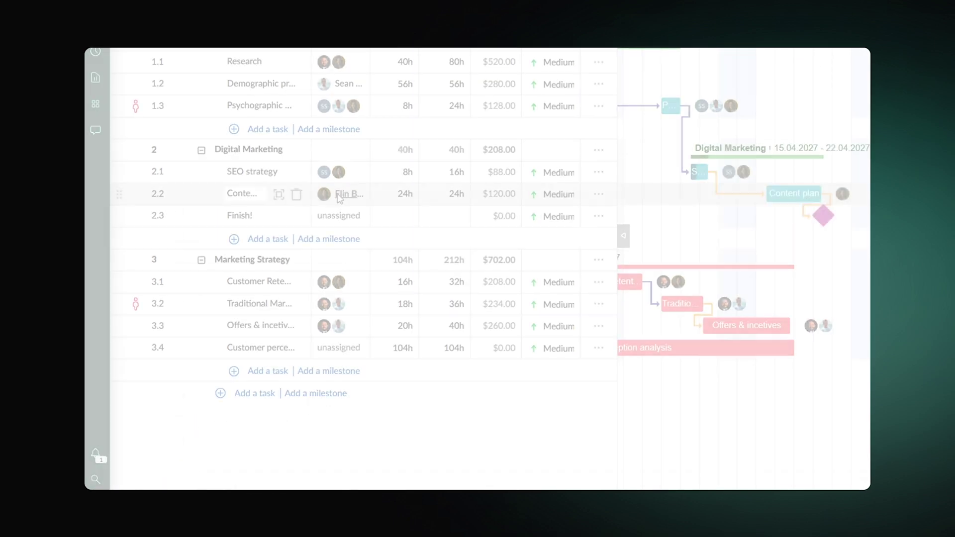
left_click(340, 194)
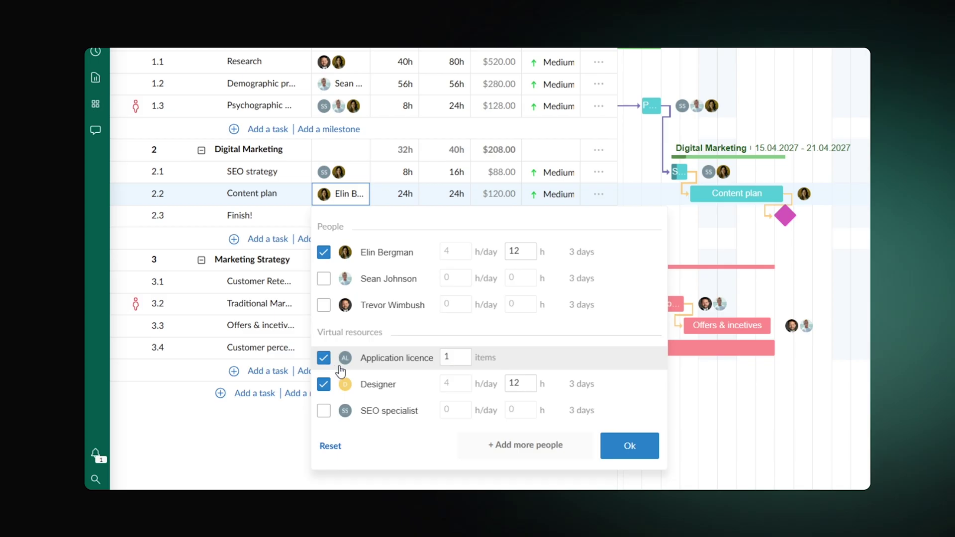
- Confirm Application licence and Designer for Content plan and fill Customer Retention's progress to complete
left_click(619, 448)
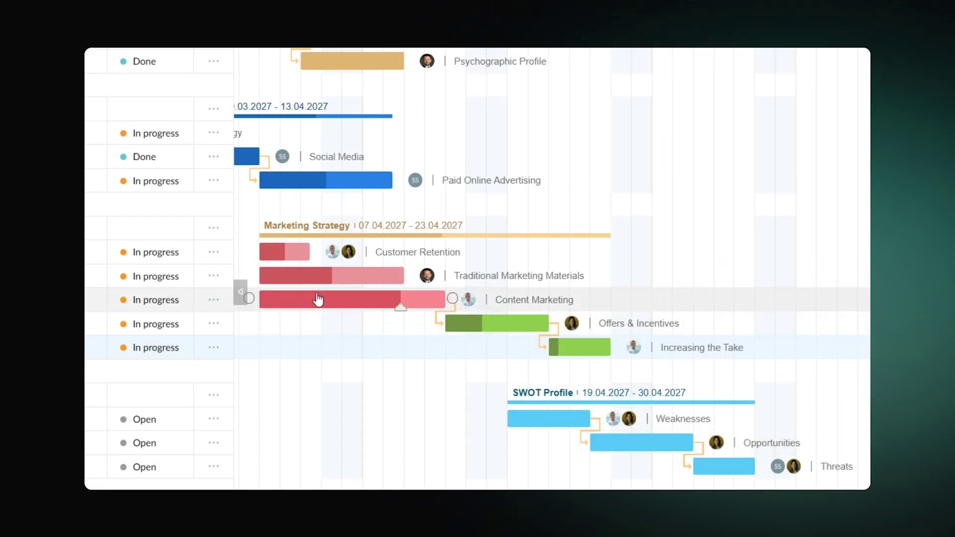
mouse_move(286, 257)
left_mouse_down()
mouse_move(309, 253)
mouse_move(354, 283)
mouse_move(528, 298)
left_mouse_up()
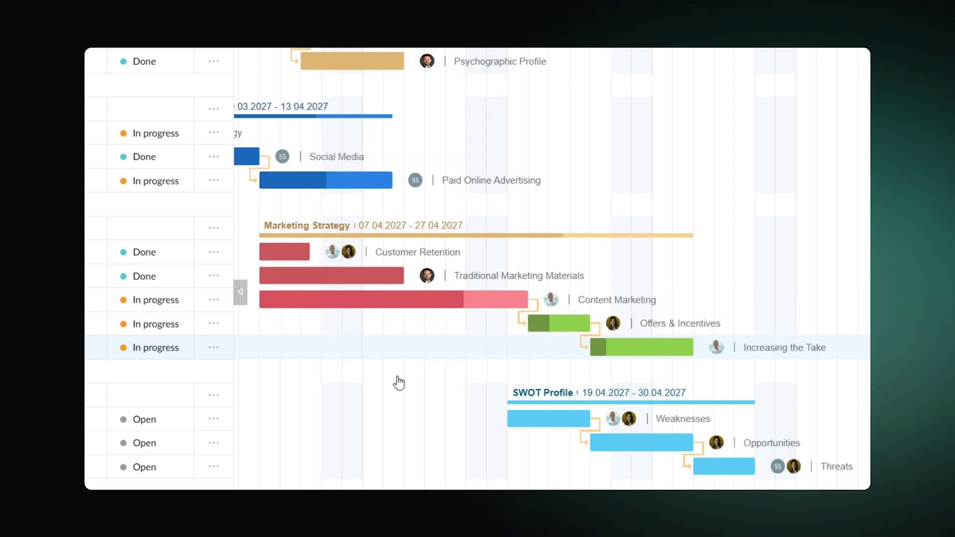
- Create a private share link described as Current Progress, using the Current filter setting
scroll(397, 386, "up", 3)
left_click(851, 58)
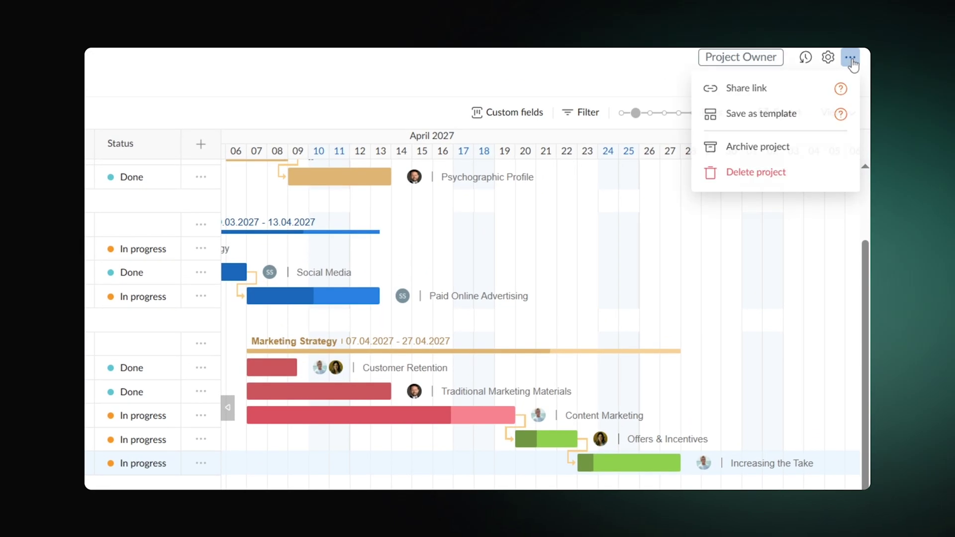
left_click(819, 87)
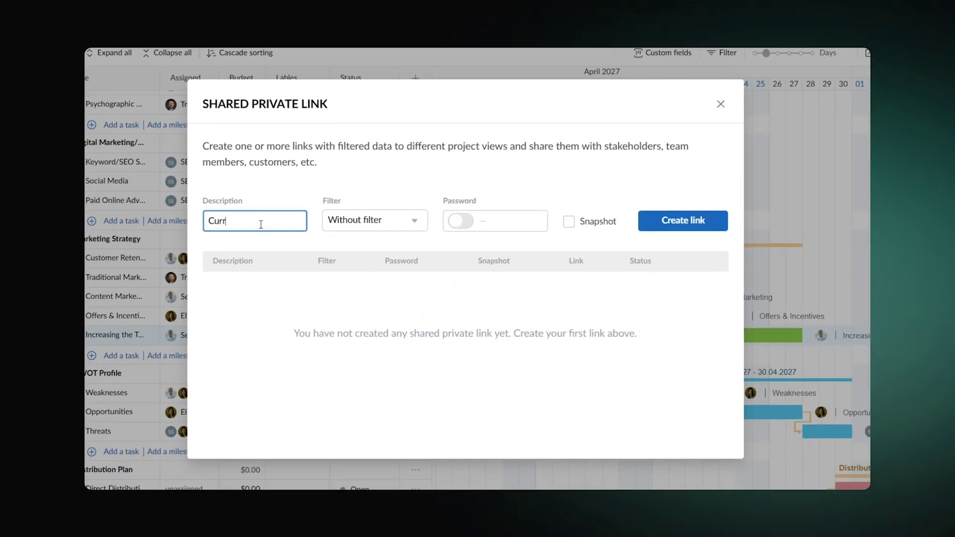
left_click(378, 220)
left_click(379, 269)
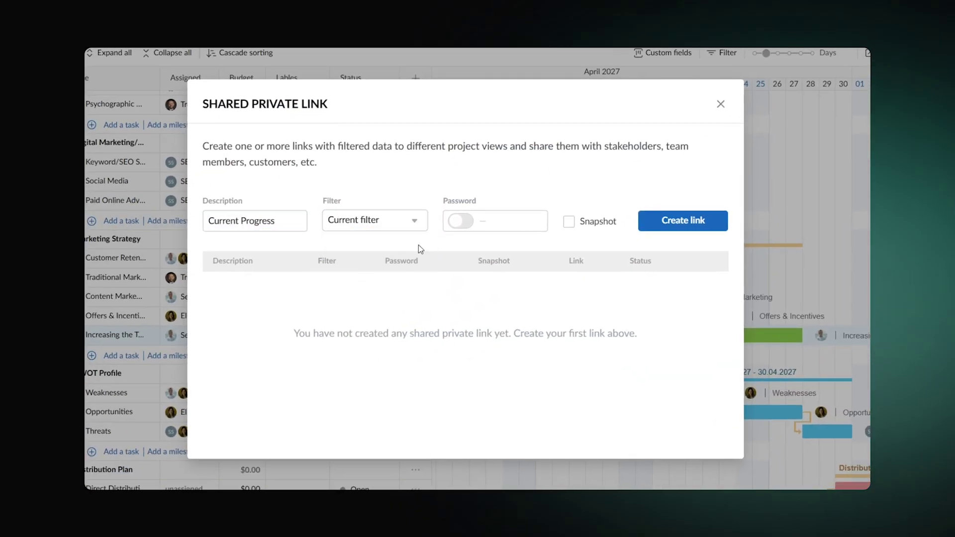
left_click(680, 231)
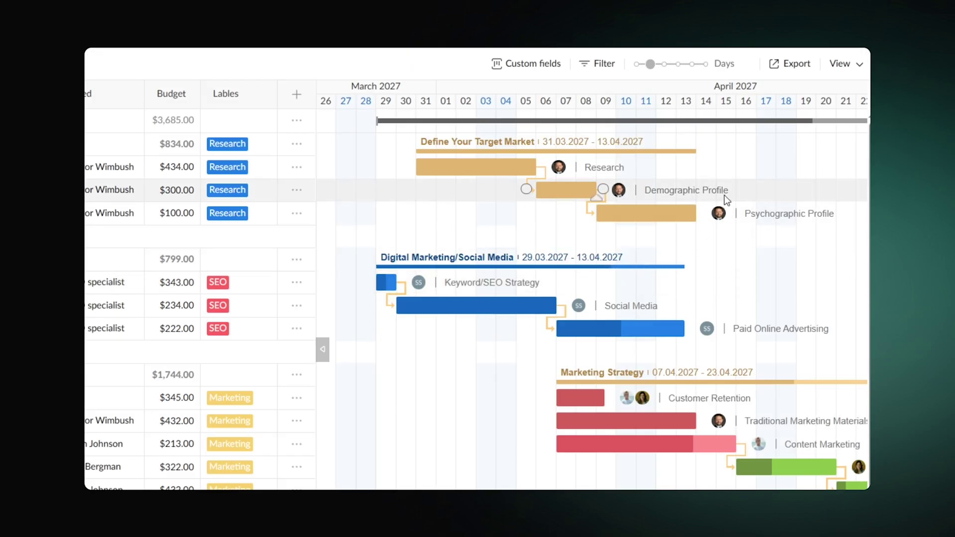
- Export the Gantt chart as a PNG, replacing Budget with Duration in the table fields
left_click(788, 65)
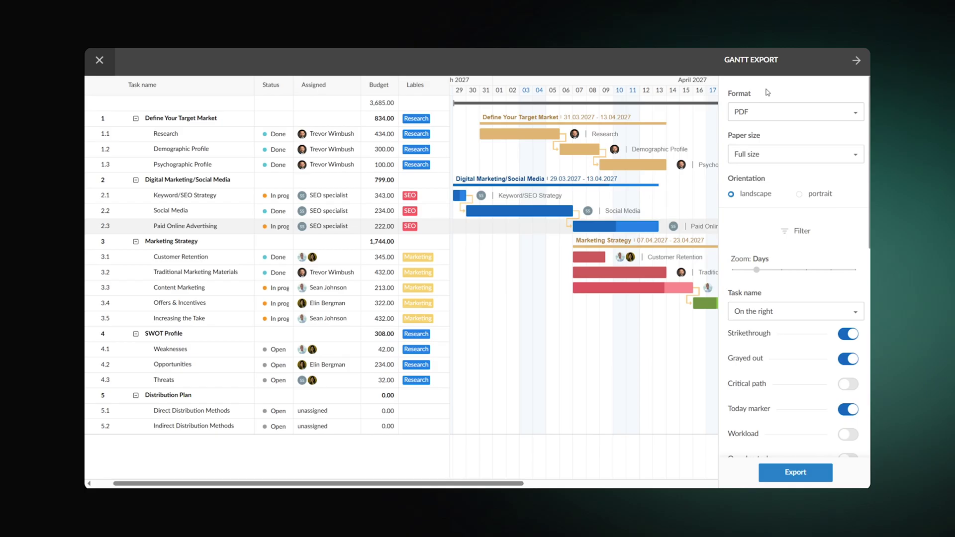
left_click(778, 112)
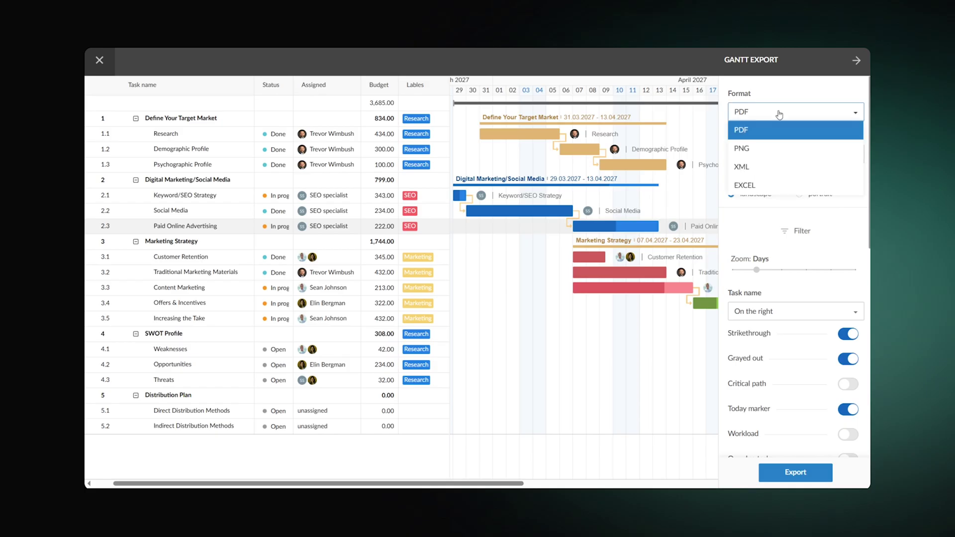
left_click(773, 148)
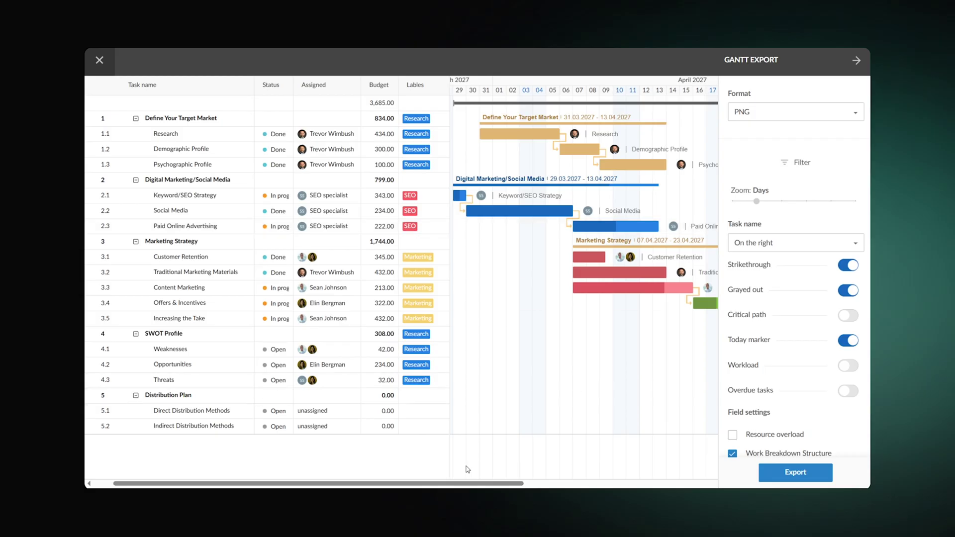
mouse_move(440, 483)
left_mouse_down()
mouse_move(567, 476)
mouse_move(430, 481)
left_mouse_up()
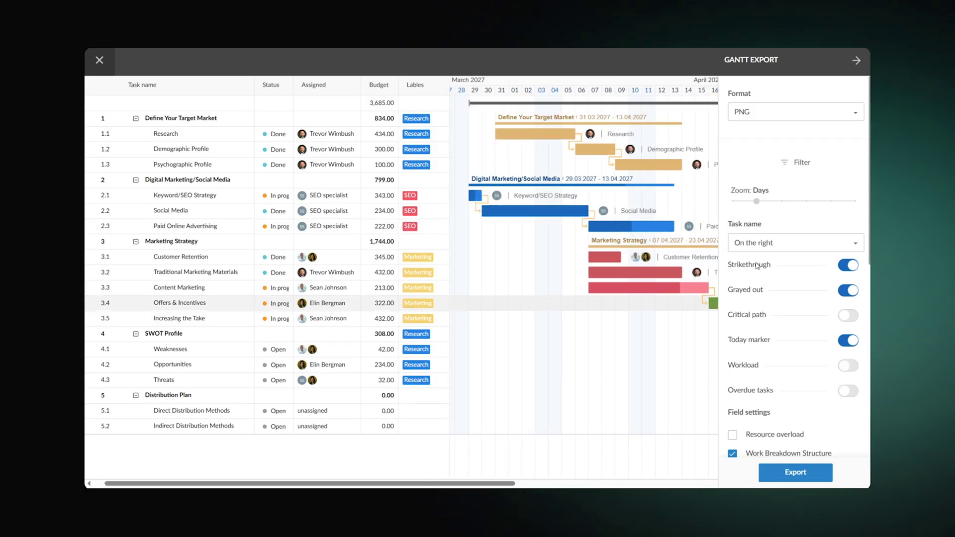
scroll(793, 269, "down", 5)
scroll(860, 346, "down", 3)
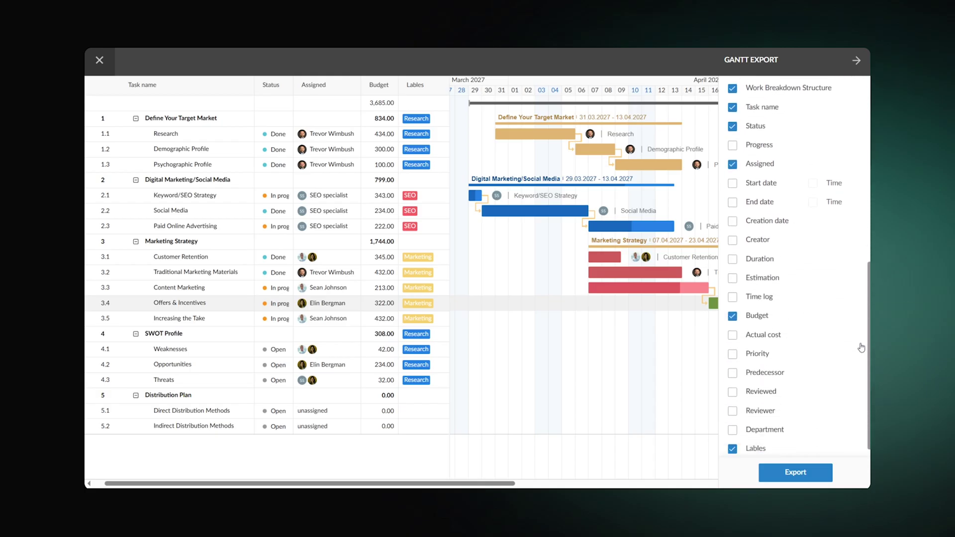
left_click(733, 304)
left_click(732, 248)
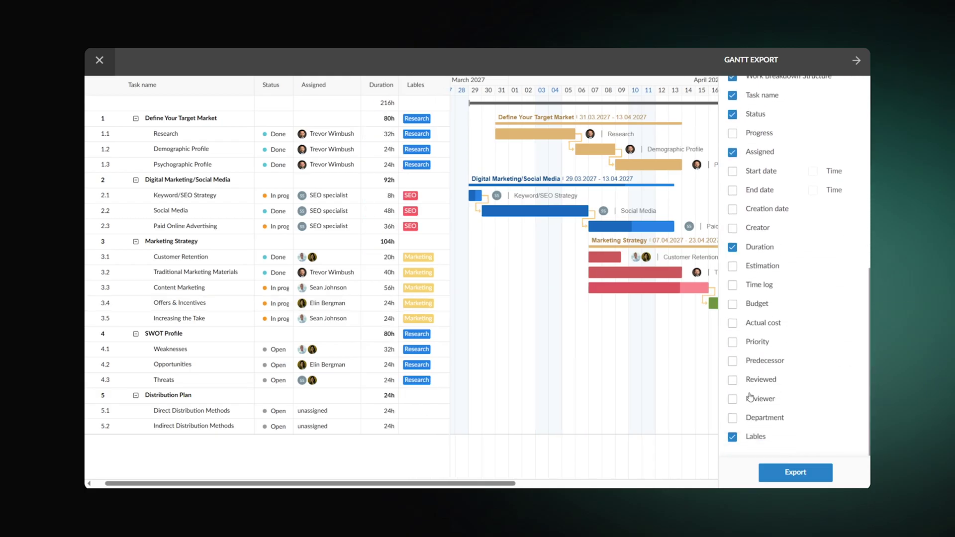
left_click(801, 472)
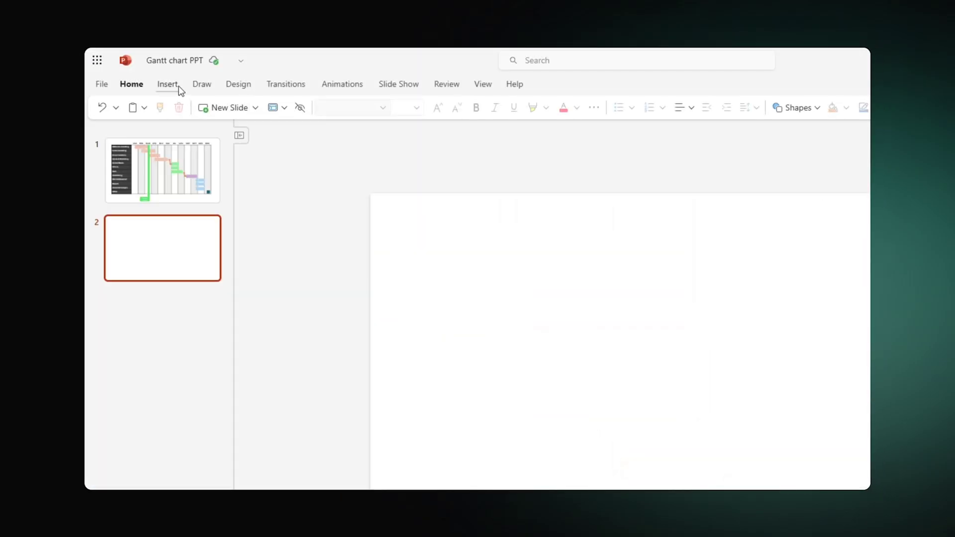
- Bring up the Insert Pictures choices for adding an image to the second slide
left_click(169, 85)
left_click(324, 109)
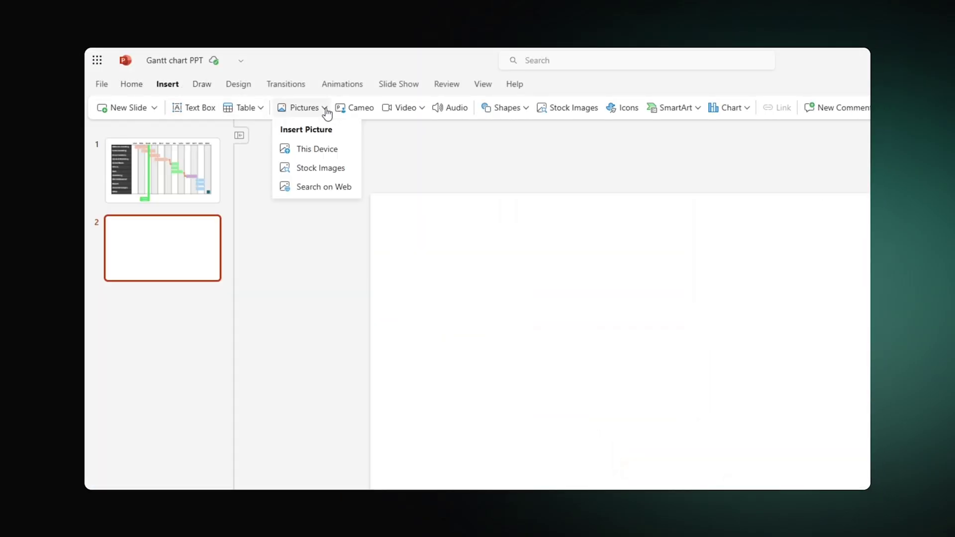